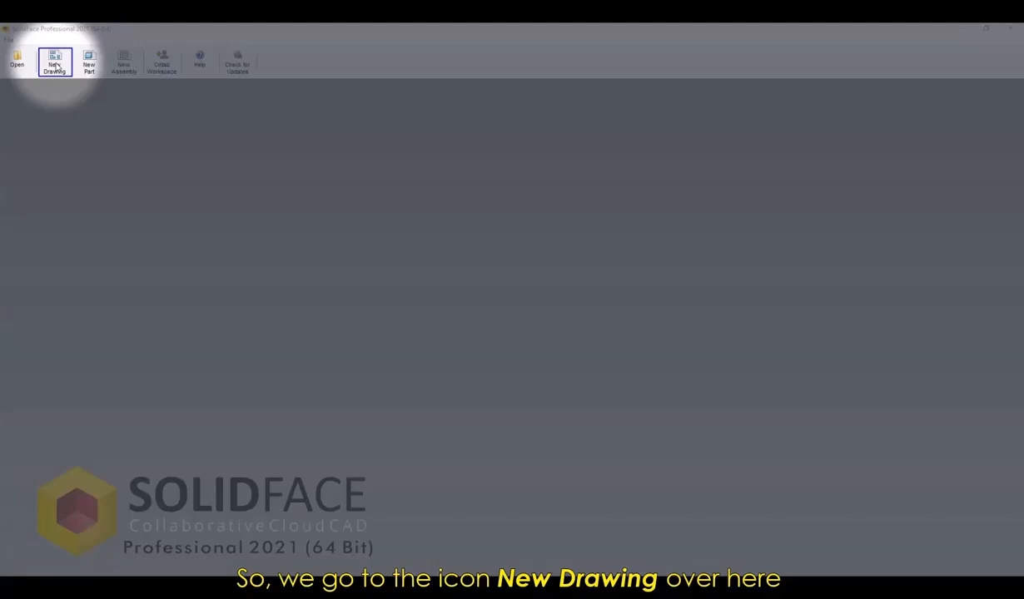
Create a new 2D drawing and open the color configuration at the Thickness/Groups palette.
click(55, 64)
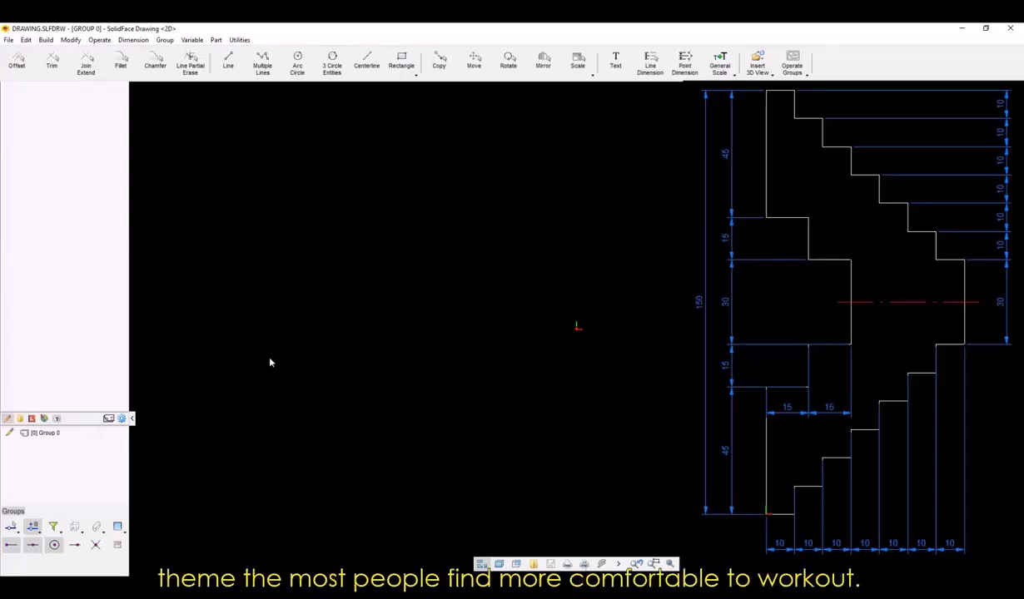
click(122, 419)
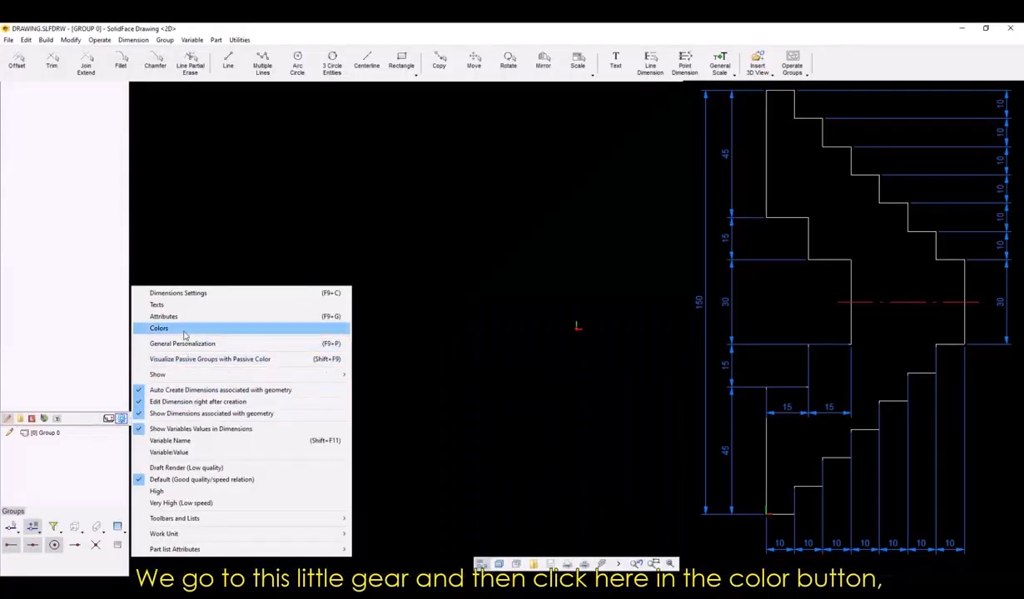
click(183, 330)
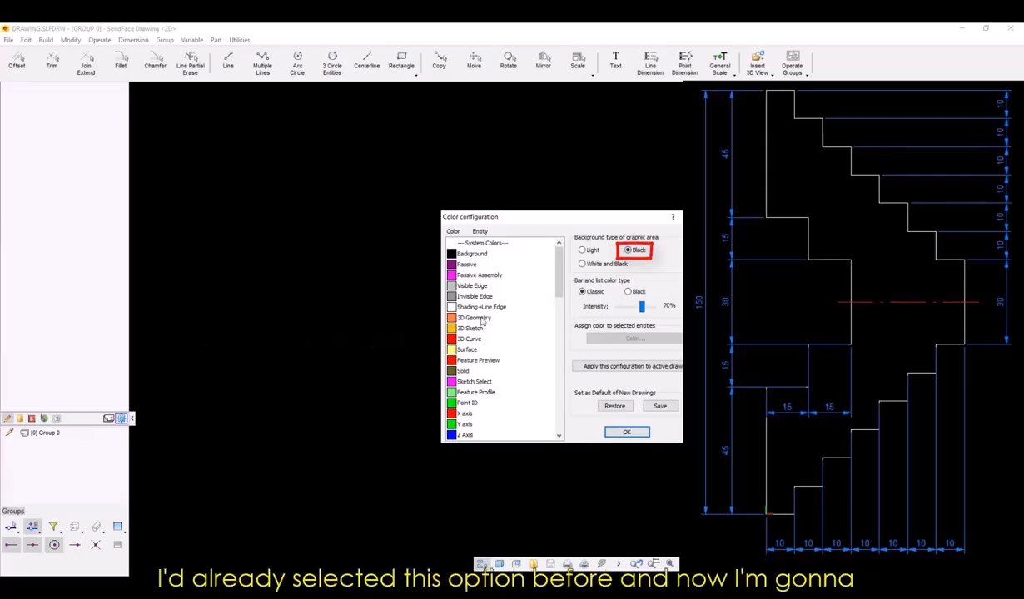
scroll(495, 327, down, 3)
scroll(494, 327, down, 3)
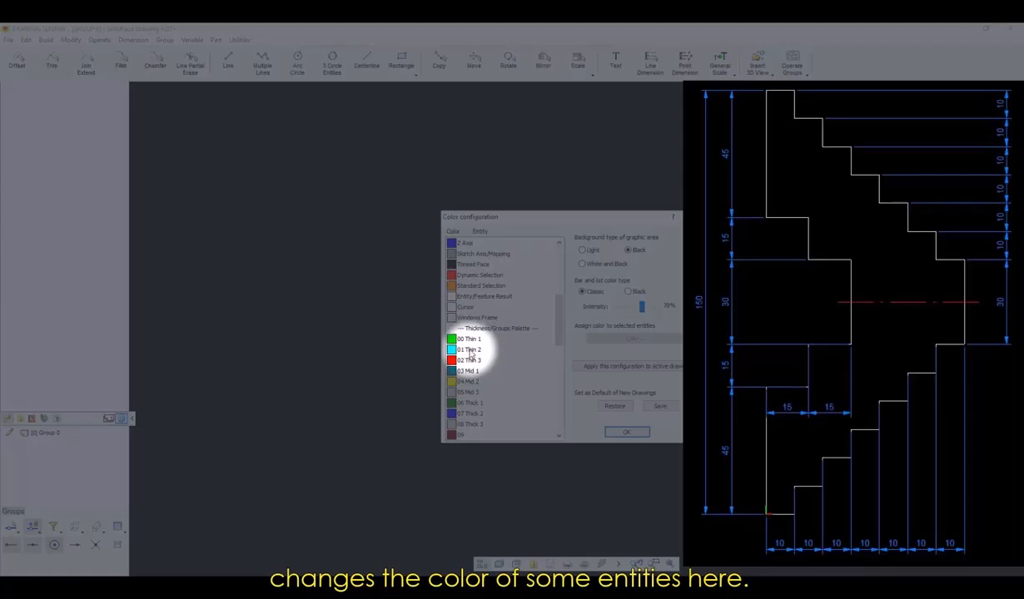
Change the 01 Thin 2 palette color to blue and apply the color configuration to the active drawing.
click(471, 351)
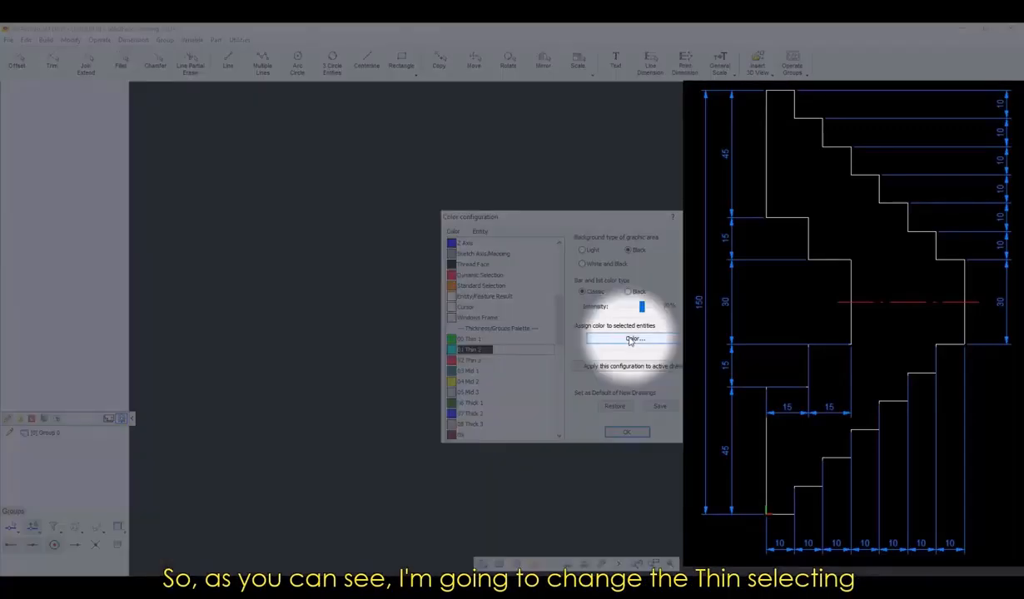
click(631, 340)
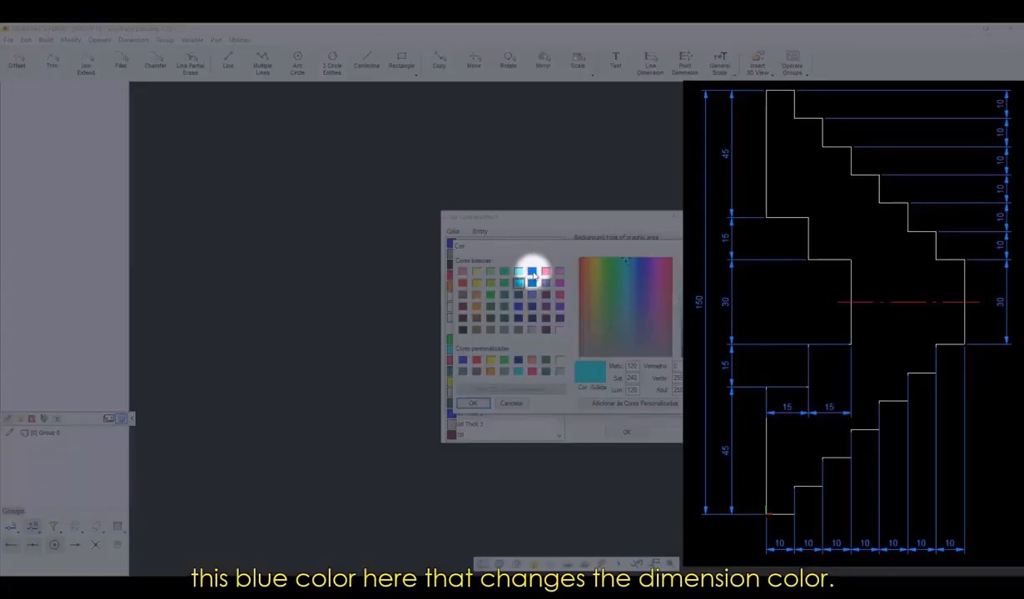
click(533, 273)
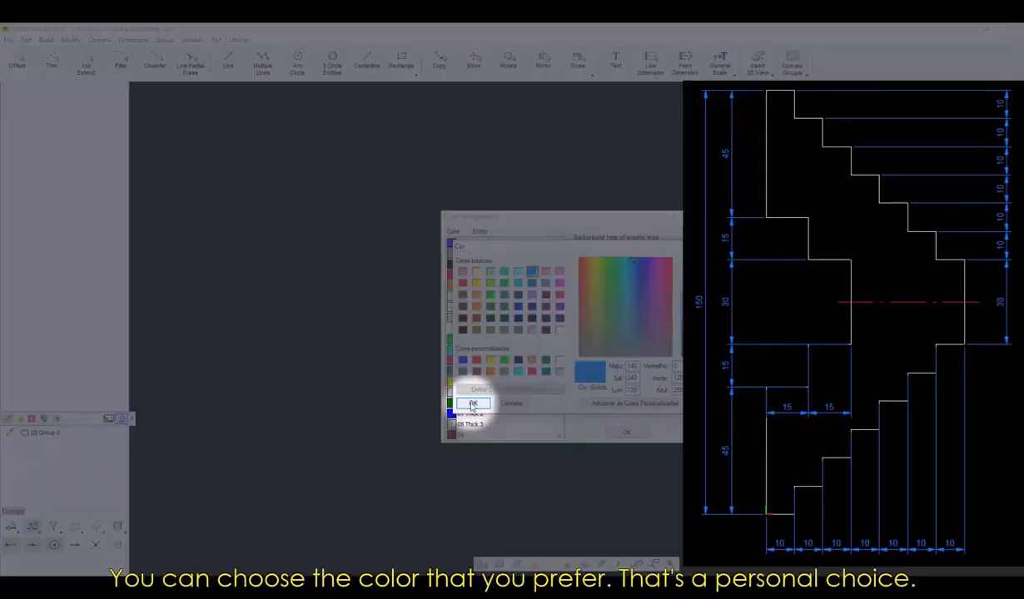
click(473, 403)
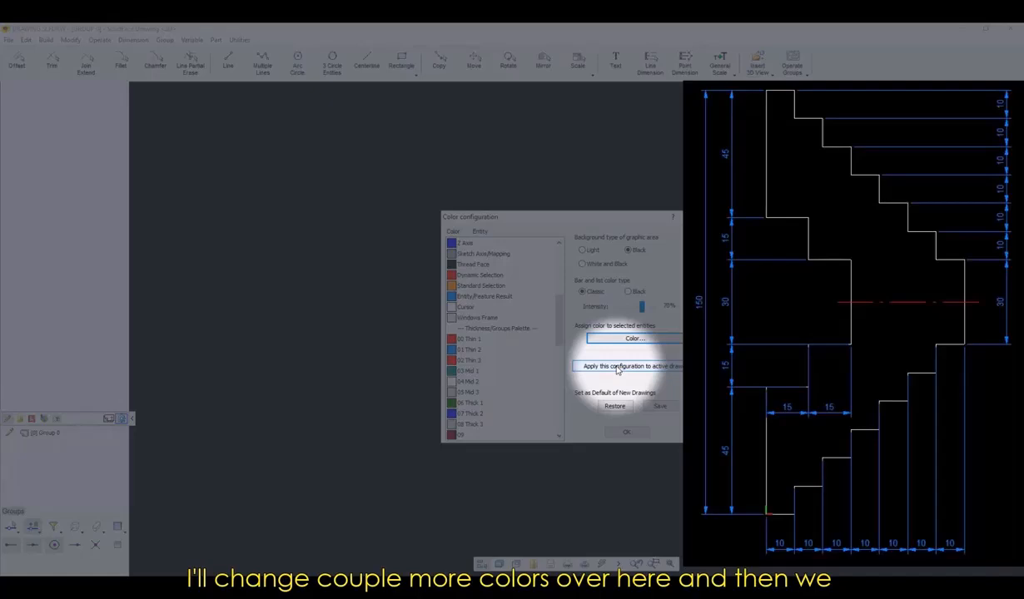
click(617, 368)
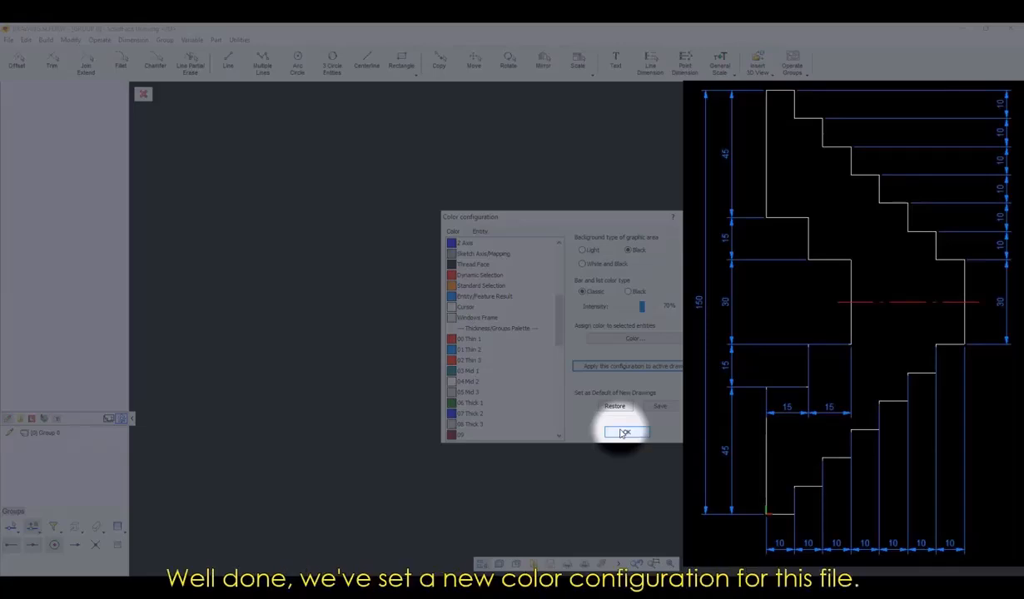
click(625, 433)
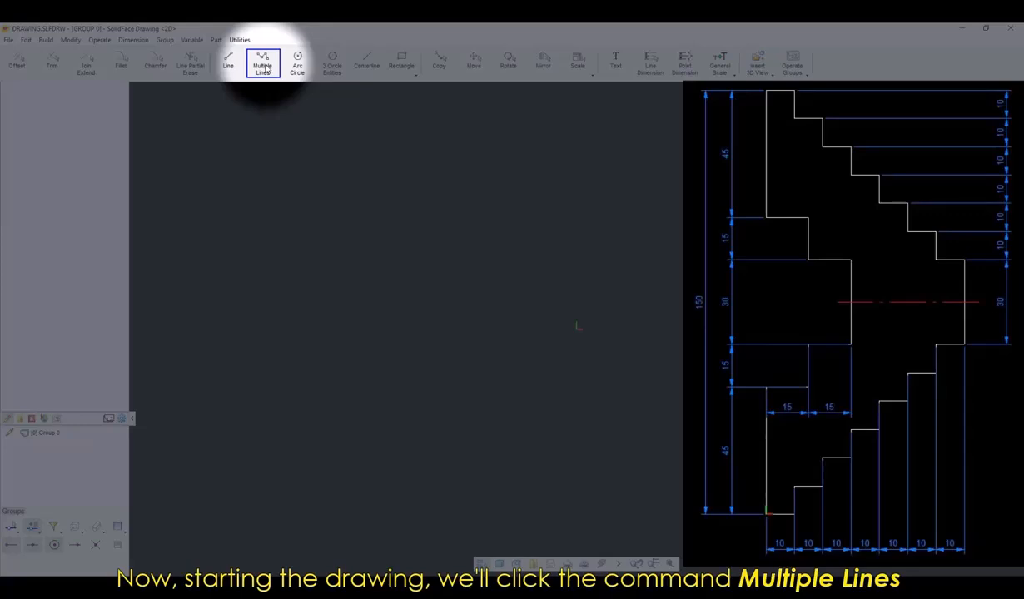
Begin a Multiple Lines profile at the origin with a 10 mm horizontal line to the right and a 10 mm vertical line up.
click(265, 69)
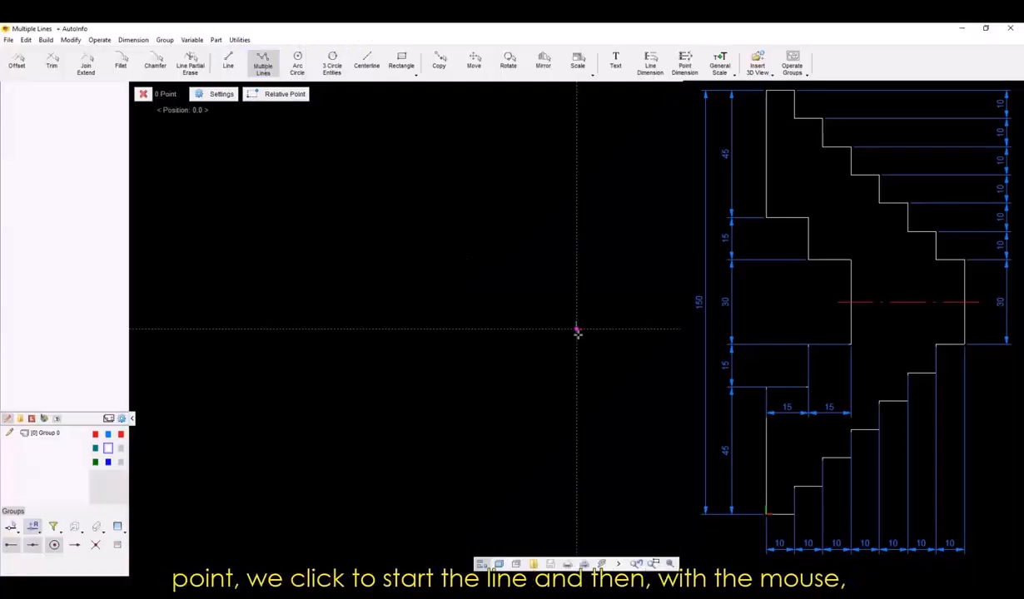
click(577, 330)
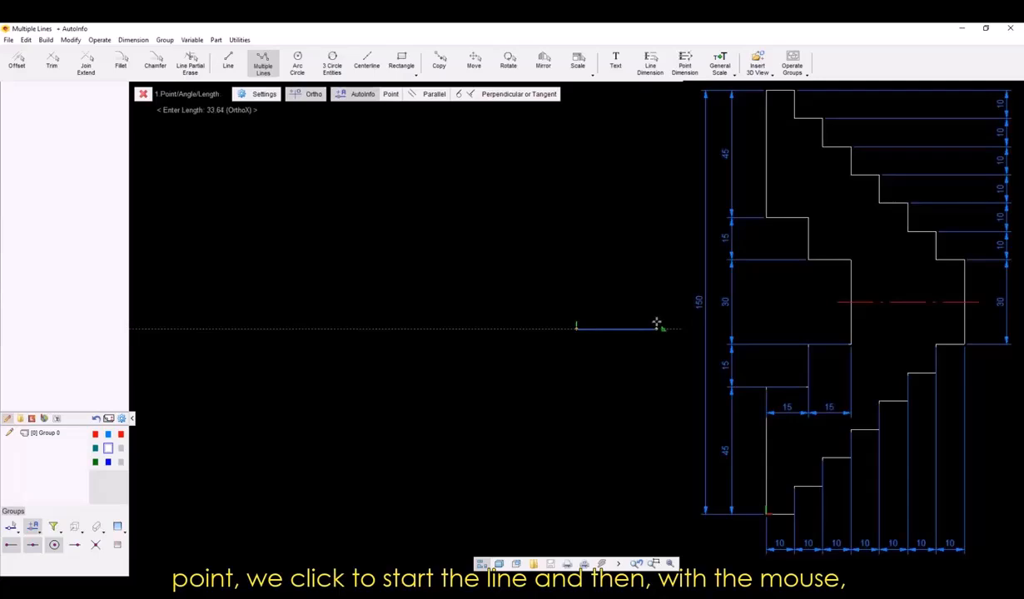
scroll(501, 328, down, 2)
scroll(571, 333, up, 2)
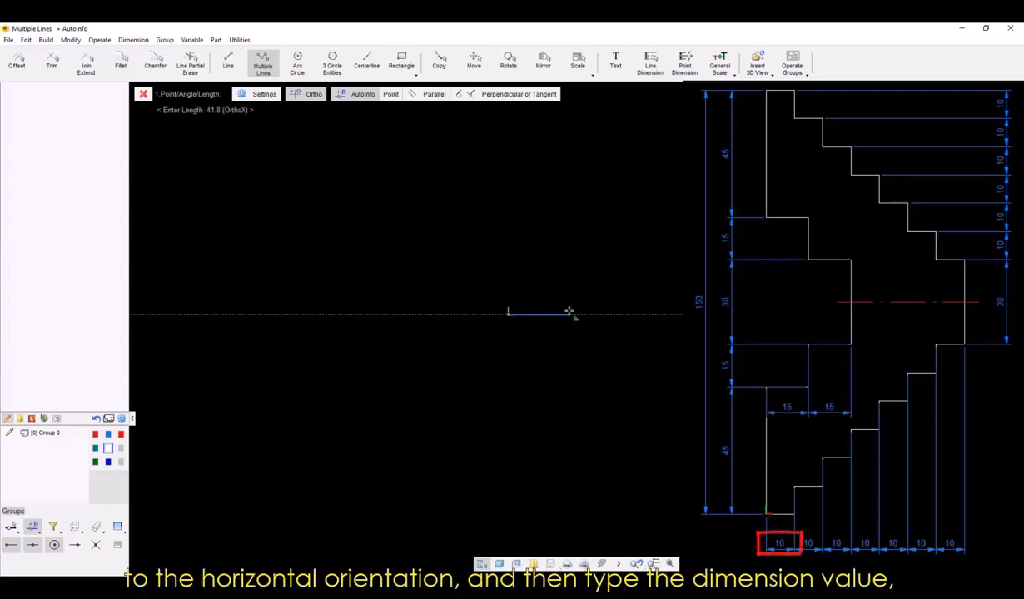
text(10)
key(Return)
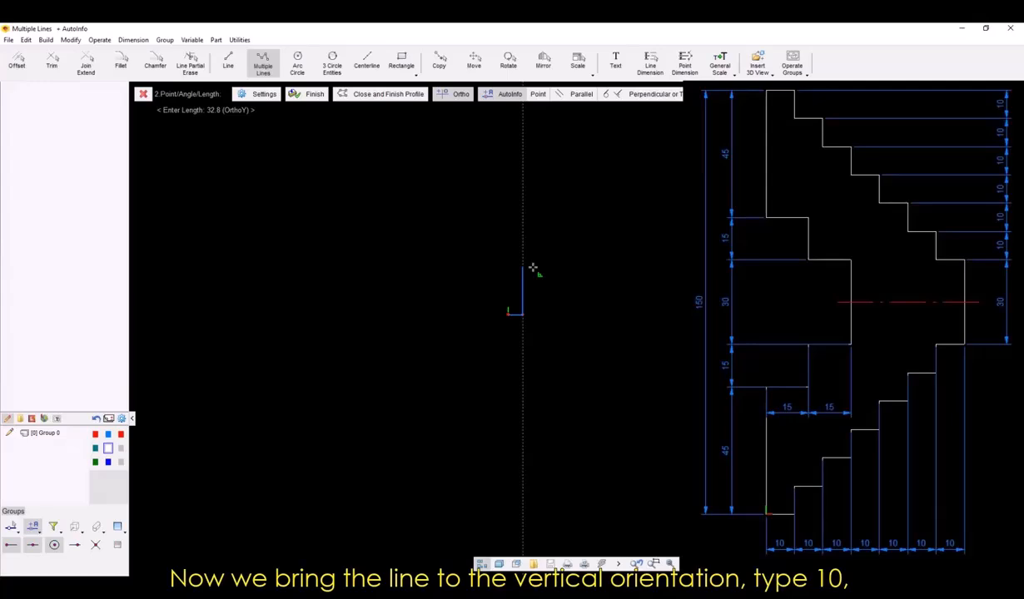
text(10)
key(Return)
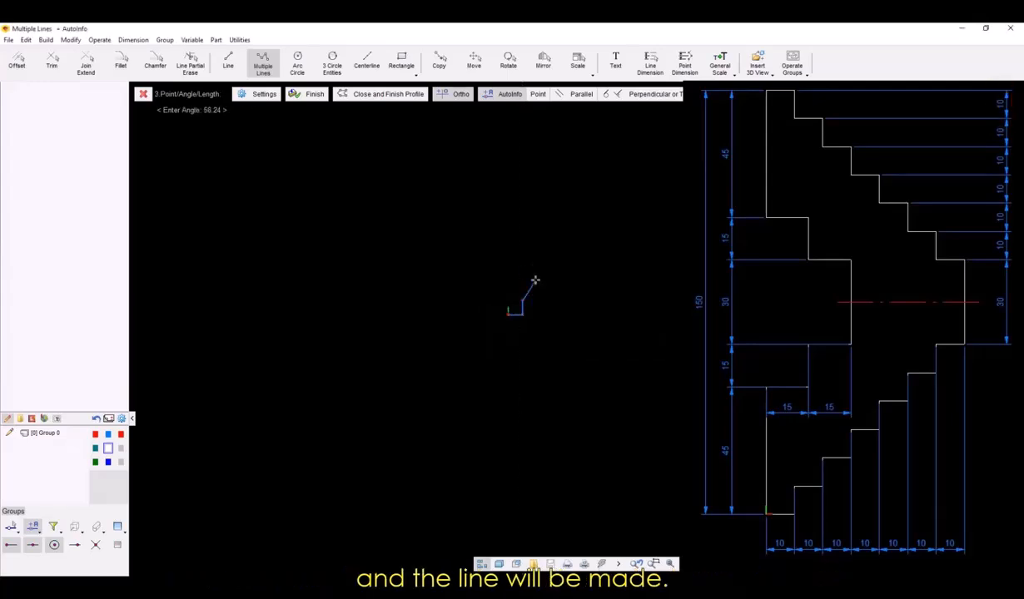
Continue the staircase up and to the right with alternating 10 mm horizontal and vertical lines, ending on the seventh horizontal line.
text(10)
key(Return)
text(10)
key(Return)
text(10)
key(Return)
text(10)
key(Return)
text(10)
key(Return)
text(10)
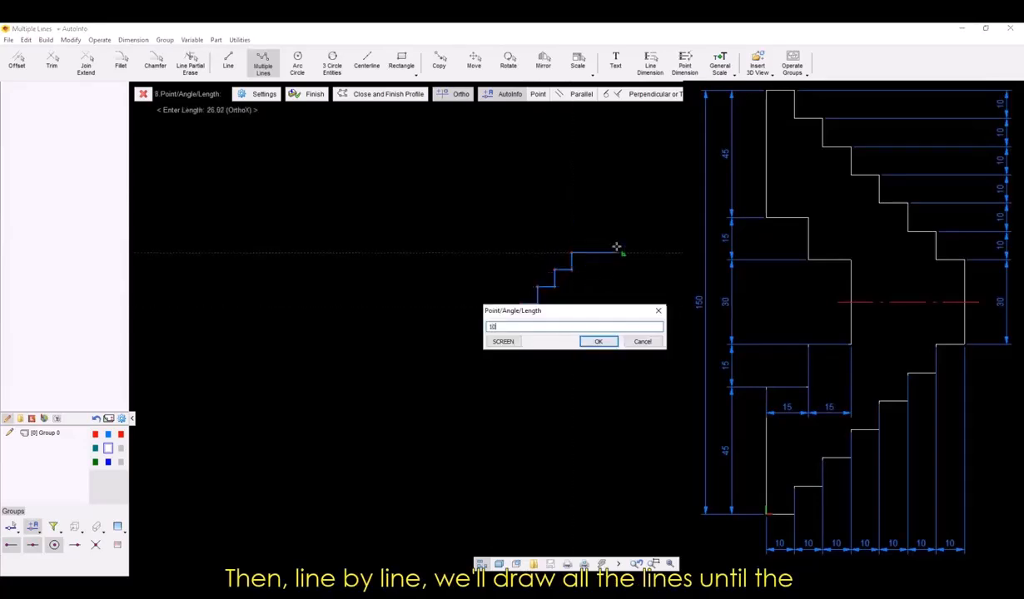
key(Return)
text(10)
key(Return)
text(10)
key(Return)
text(10)
key(Return)
text(10)
key(Return)
text(10)
key(Return)
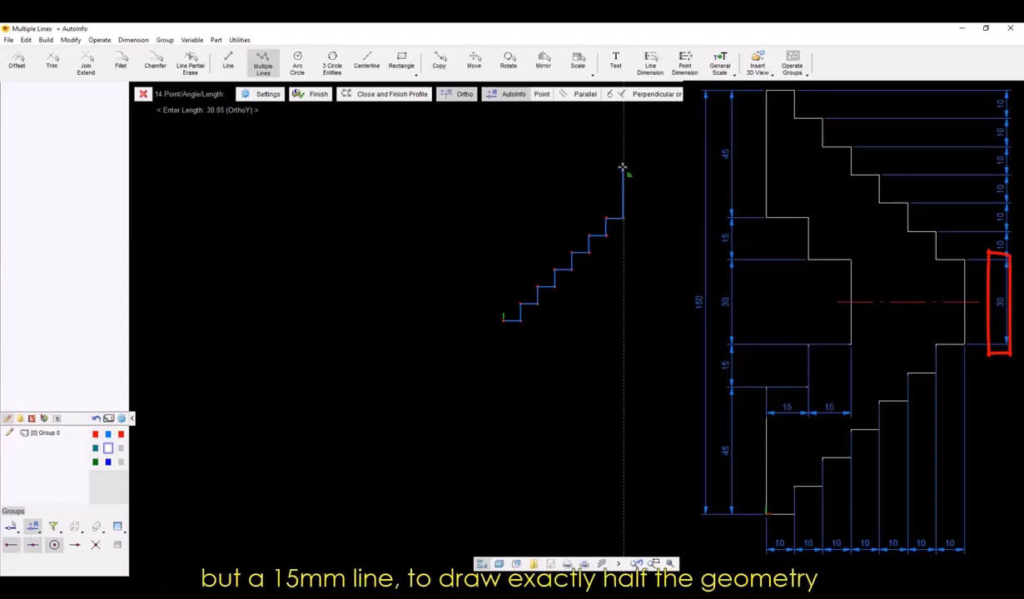
Add a 15 mm vertical line upward at the end of the staircase and finish the Multiple Lines profile.
text(15)
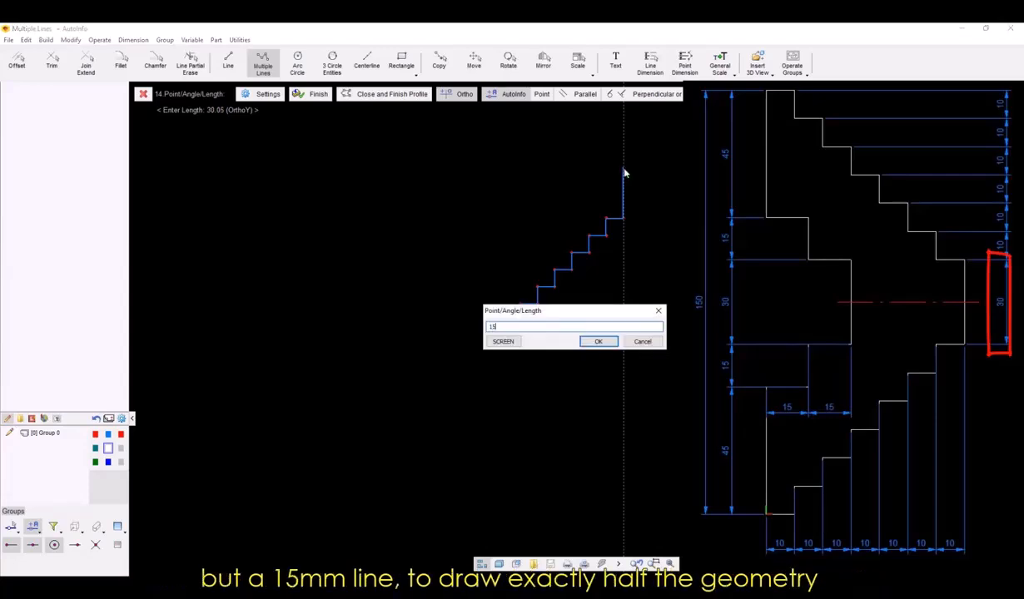
key(Return)
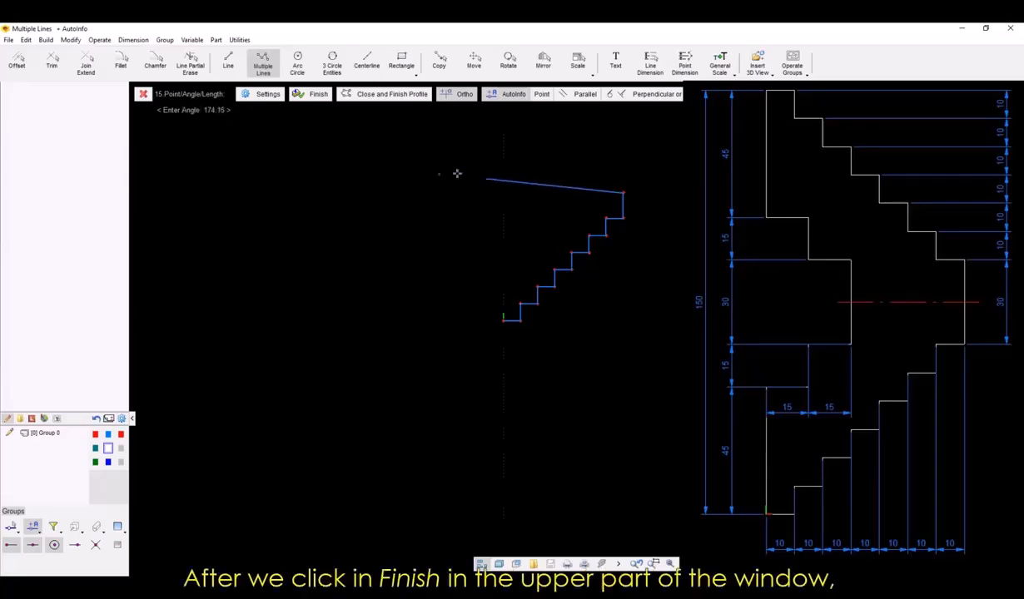
click(310, 94)
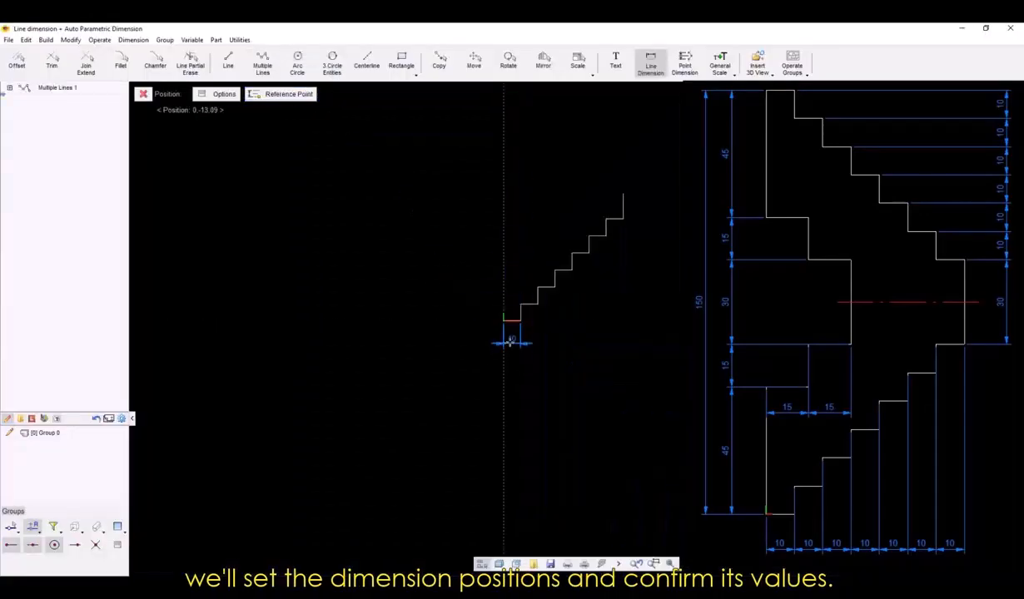
Dimension the widths and heights of the three lowest stairs, placing widths below the profile and heights to its left.
click(504, 337)
key(Return)
click(483, 318)
key(Return)
click(533, 343)
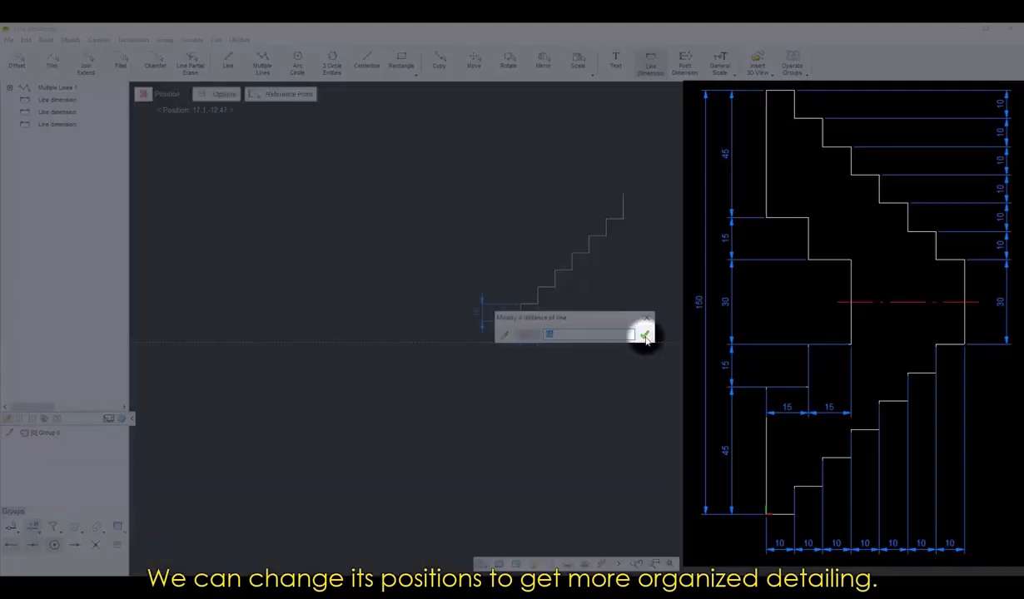
click(643, 333)
click(485, 298)
click(548, 340)
key(Return)
click(484, 282)
key(Return)
Dimension the remaining stair widths below the profile and the remaining heights to its left, including the final vertical line.
click(567, 343)
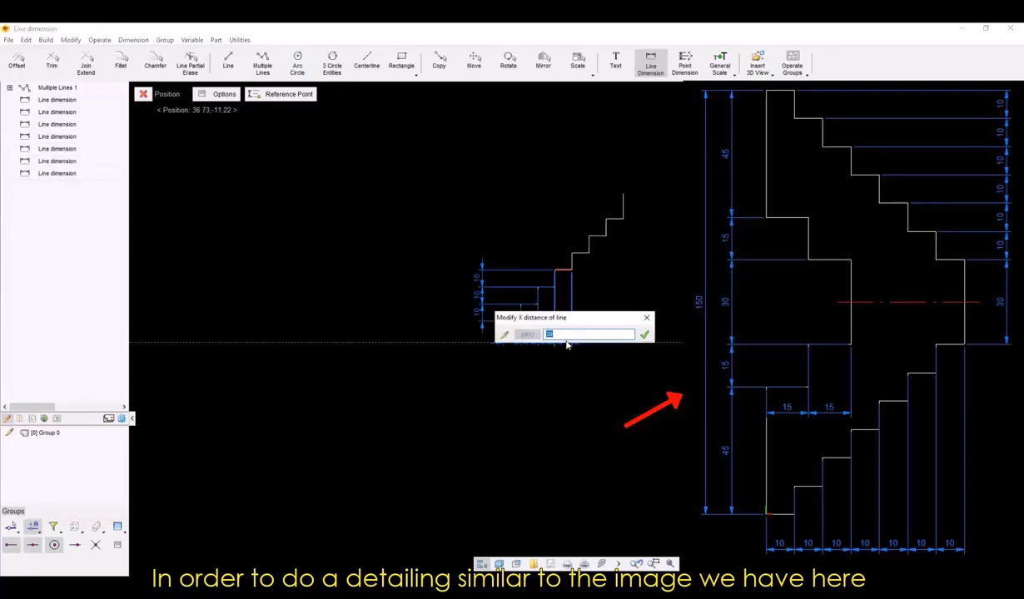
key(Return)
click(485, 266)
key(Return)
click(580, 345)
key(Return)
click(485, 248)
key(Return)
click(597, 344)
key(Return)
click(485, 232)
key(Return)
click(613, 345)
key(Return)
click(484, 215)
key(Return)
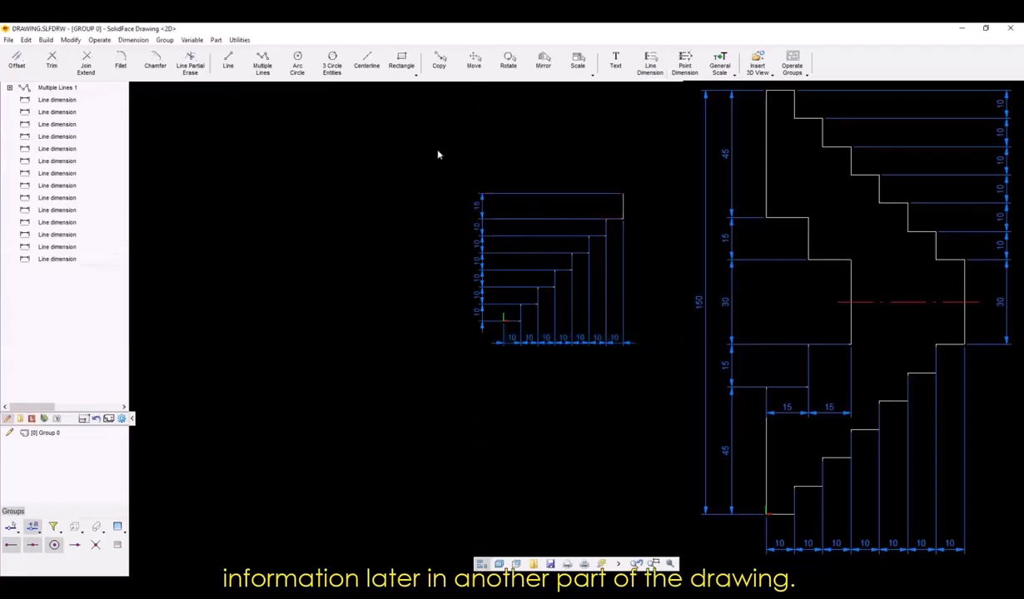
Area-select the height dimensions left of the staircase with the Dimension and Texts filter and delete them.
click(436, 150)
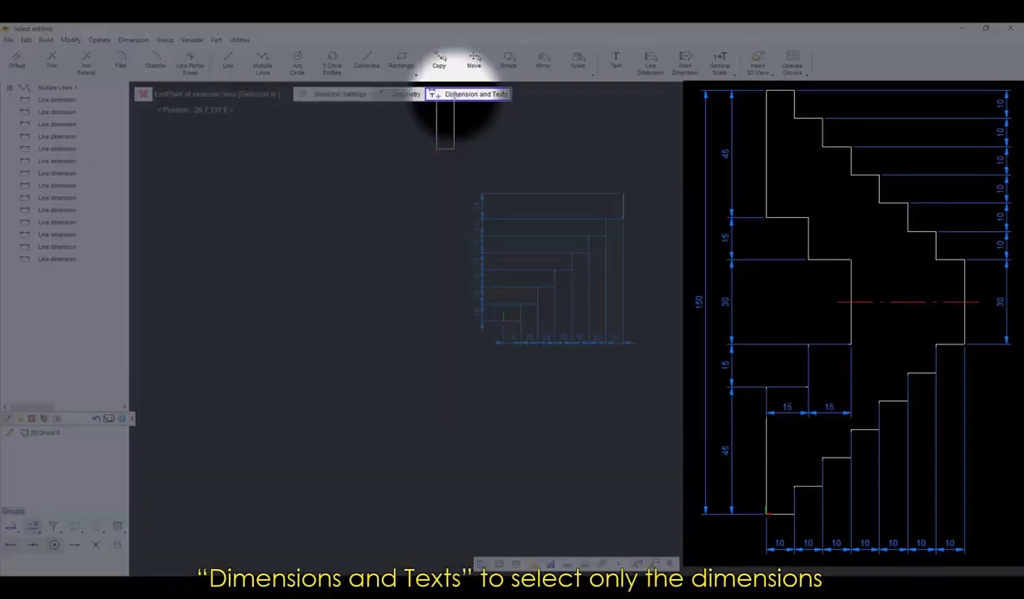
click(455, 96)
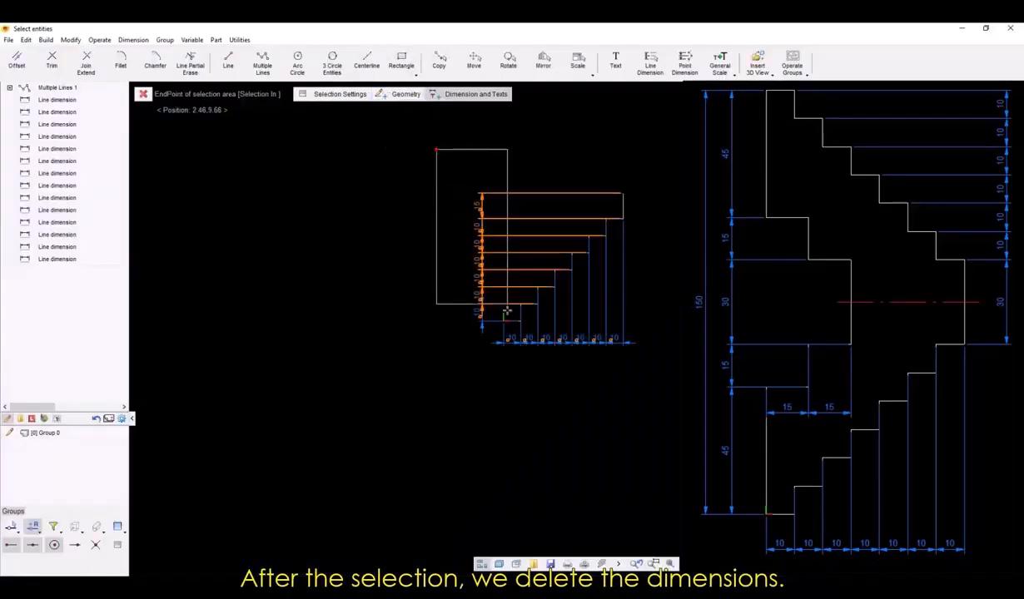
click(499, 333)
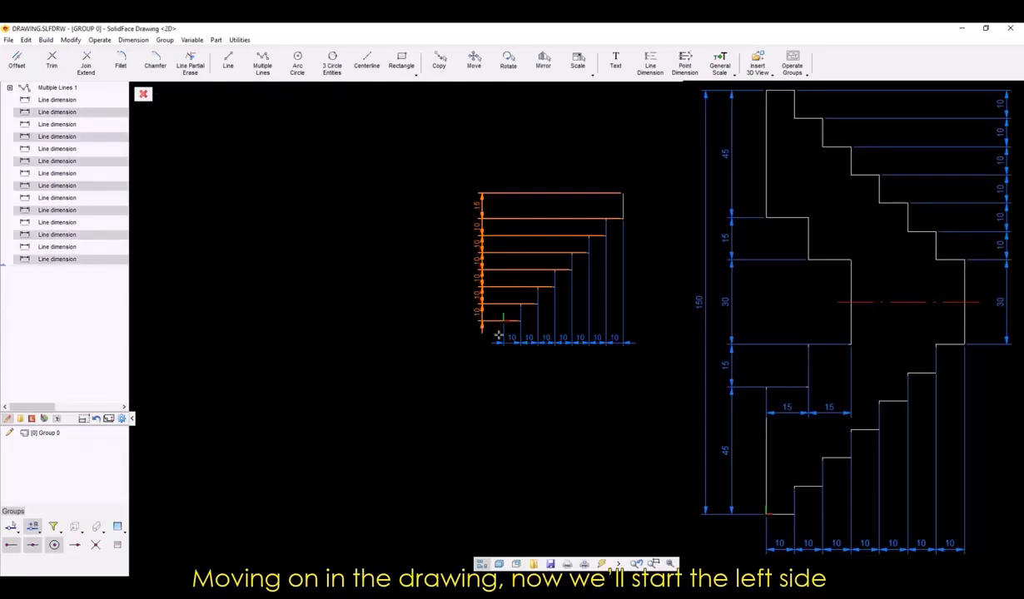
key(Delete)
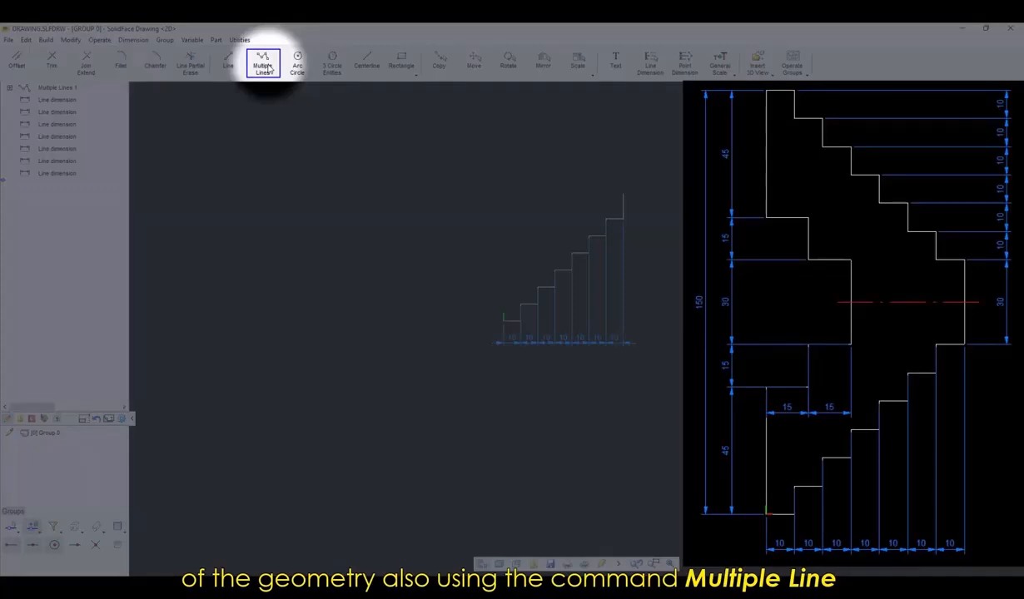
Start a second Multiple Lines profile from the staircase's end point at the origin with a 45 mm vertical line upward.
click(265, 66)
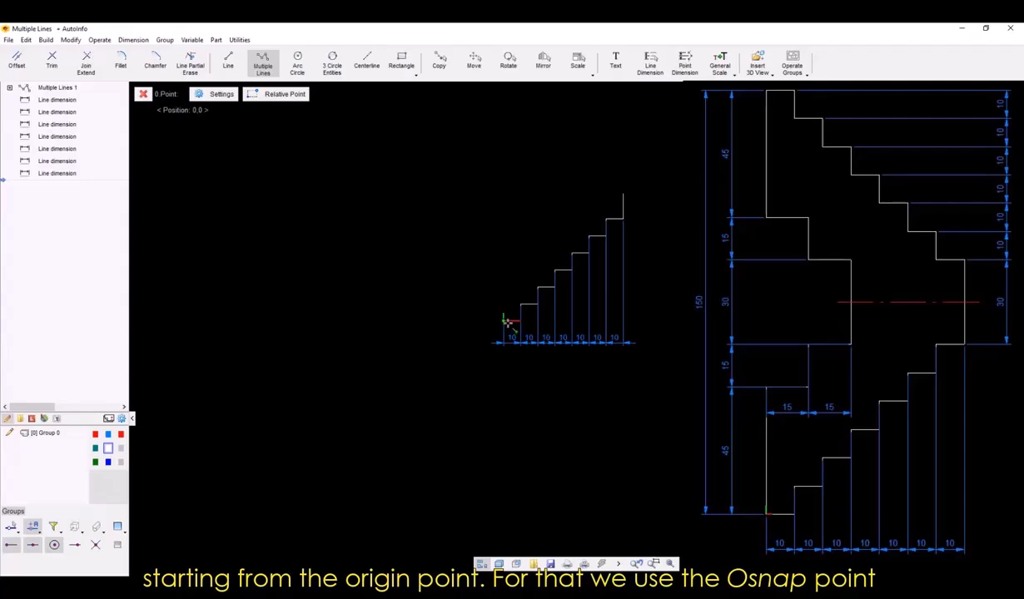
right_click(507, 323)
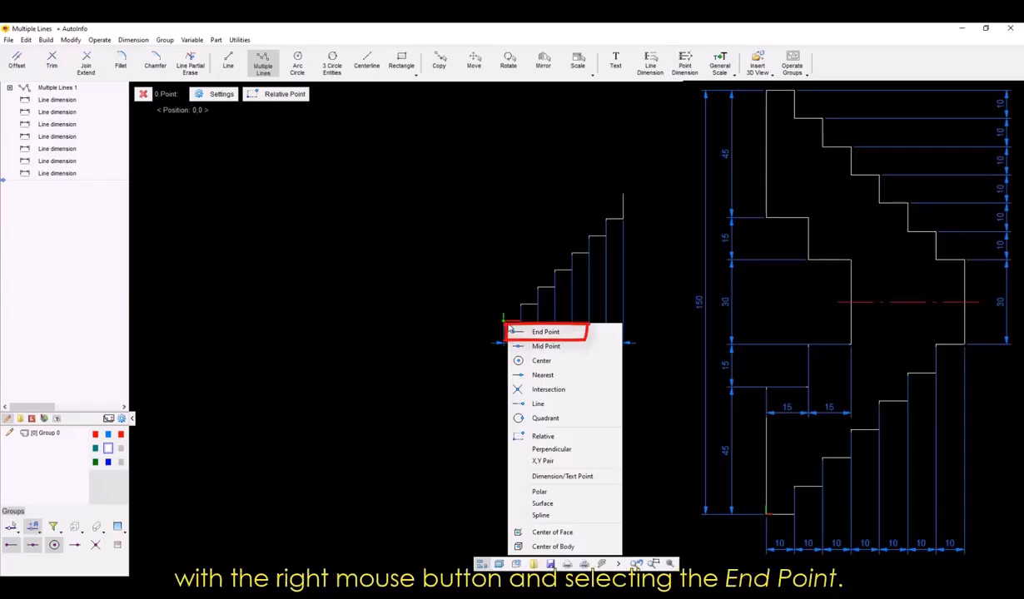
click(512, 332)
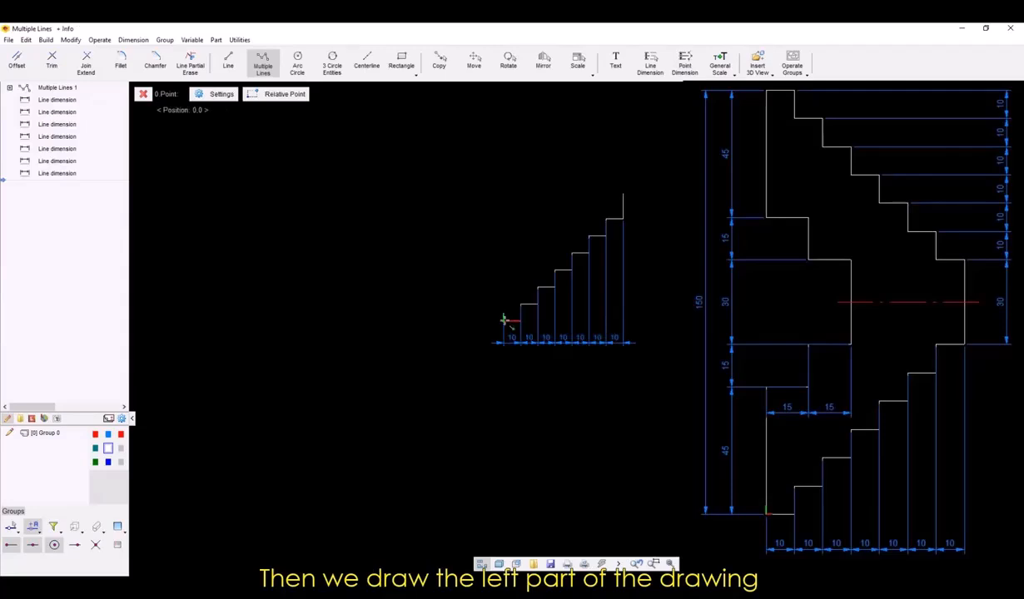
click(504, 320)
text(45)
key(Return)
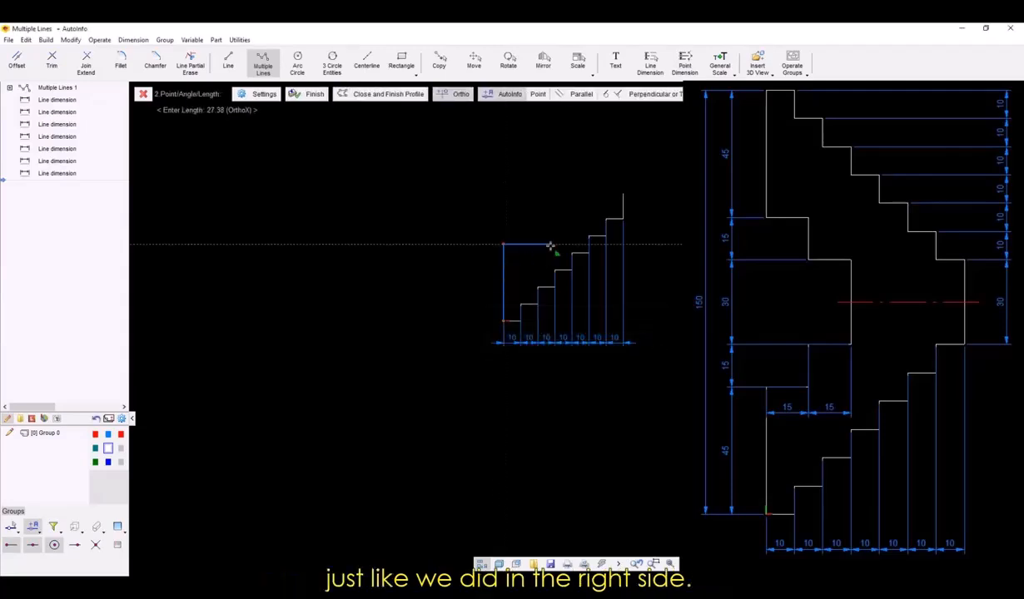
Continue the left profile with four 15 mm lines alternating right and up, ending with a vertical line at mid-height.
text(15)
key(Return)
text(15)
key(Return)
text(15)
key(Return)
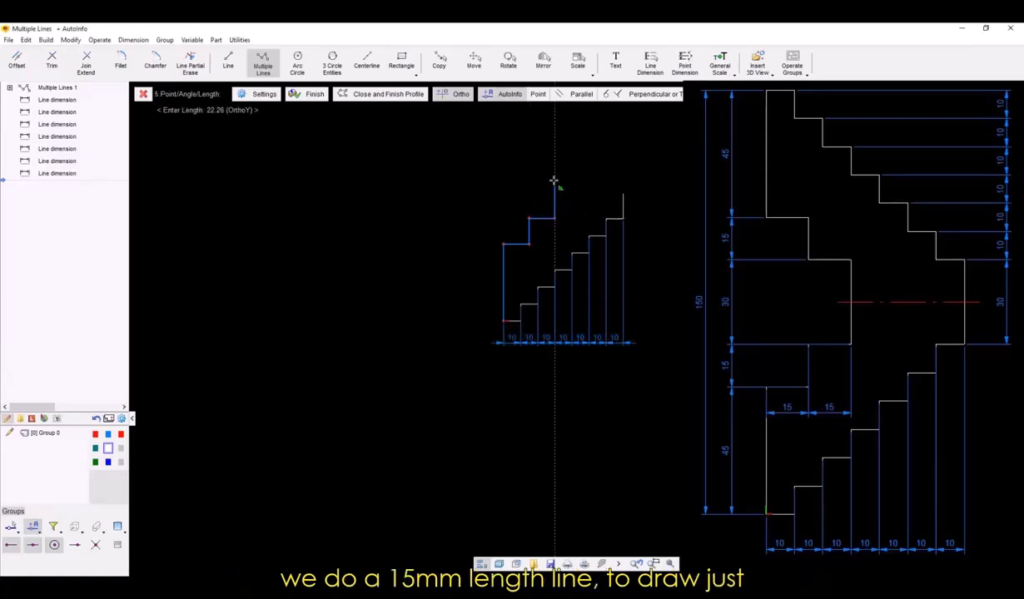
text(15)
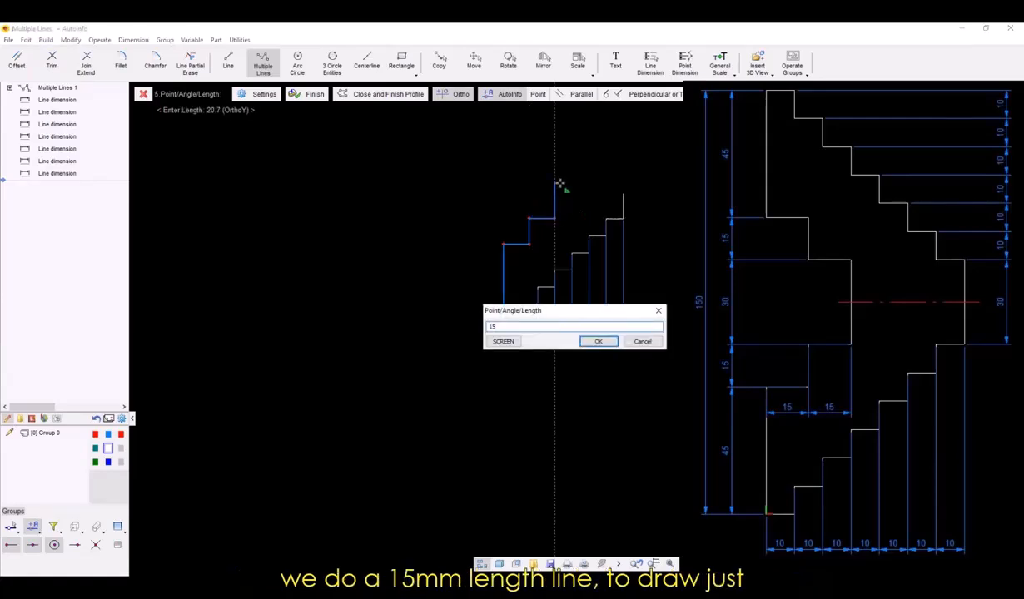
key(Return)
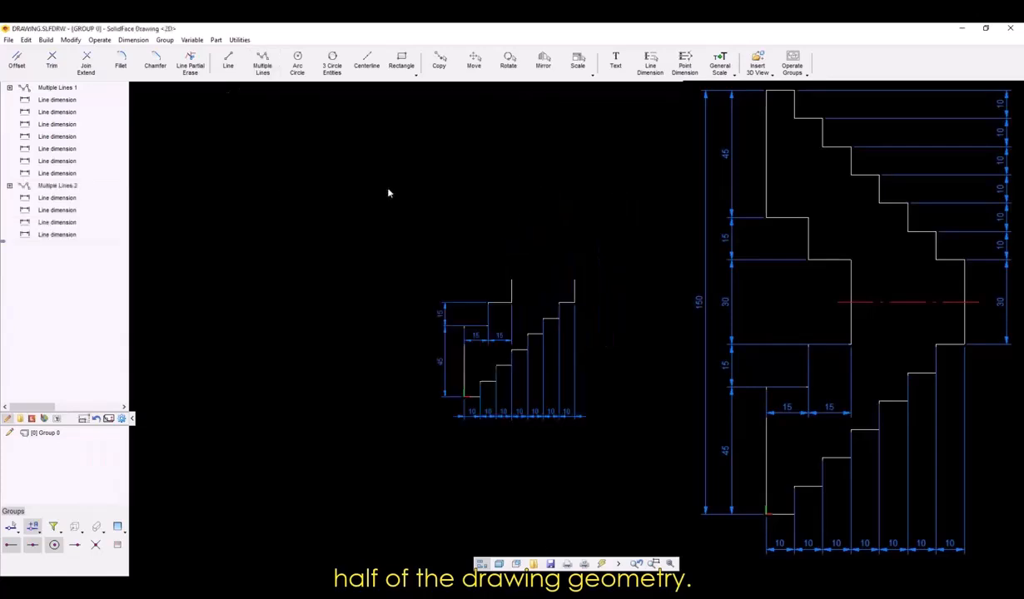
Area-select only the geometry of the lower half and mirror it, keeping the base, about the horizontal through the open end of the outer staircase.
click(411, 222)
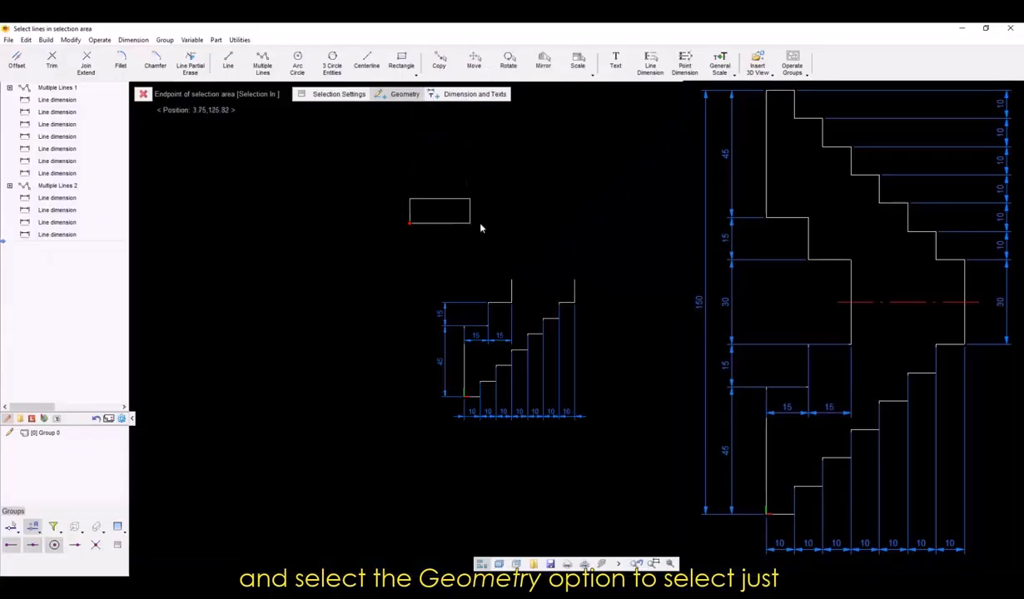
click(621, 442)
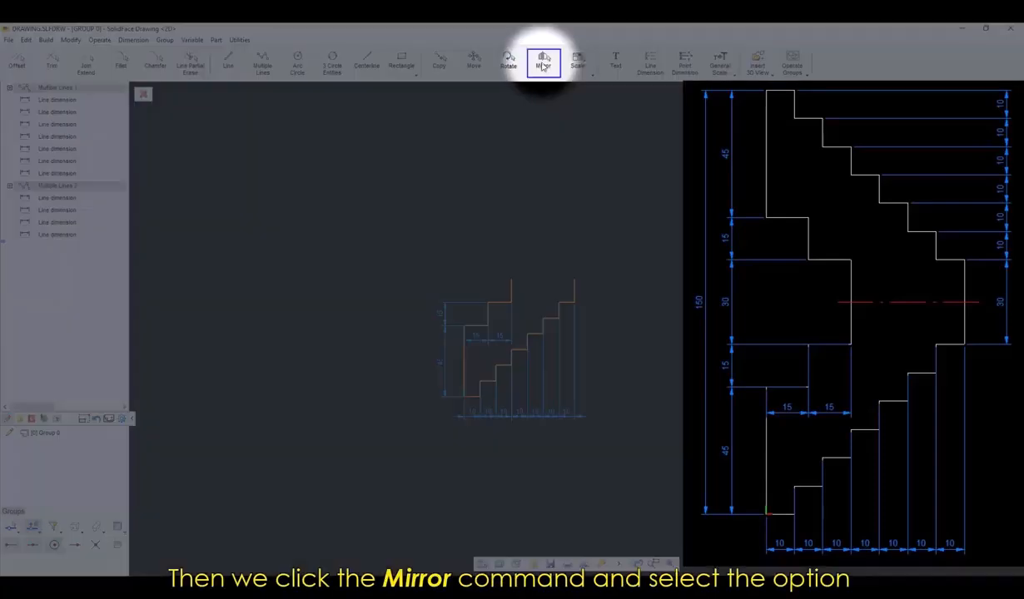
click(543, 64)
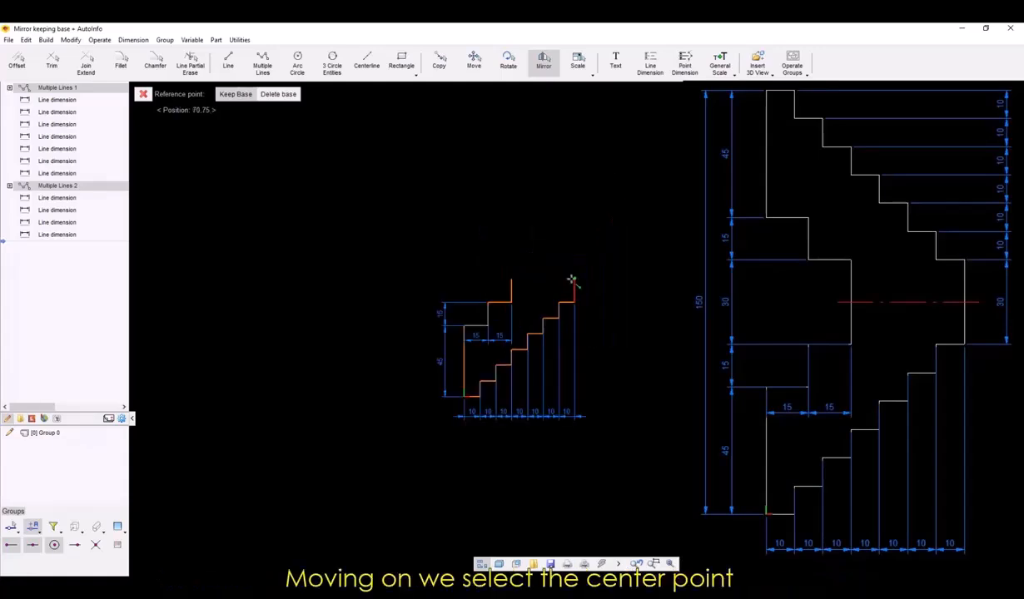
click(572, 281)
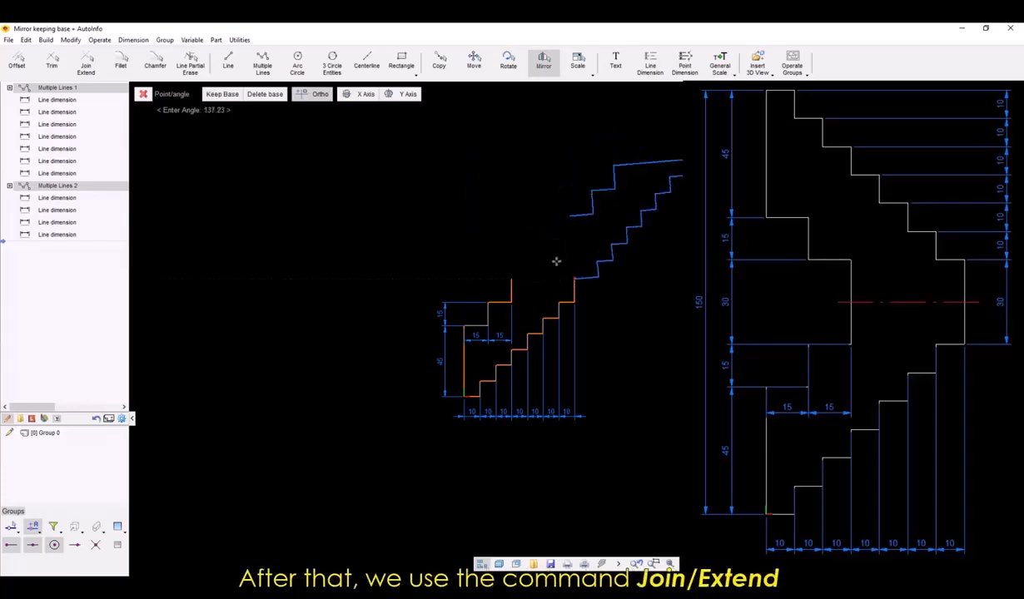
click(488, 281)
Use Join/Extend to join the original and mirrored middle vertical lines at the center of the profile.
scroll(521, 285, up, 4)
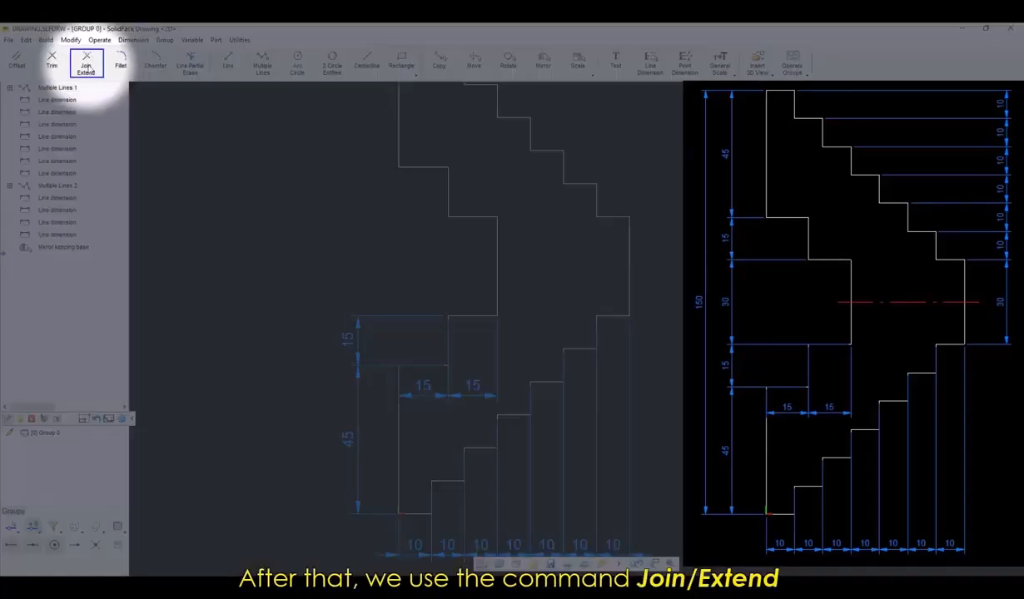
click(86, 67)
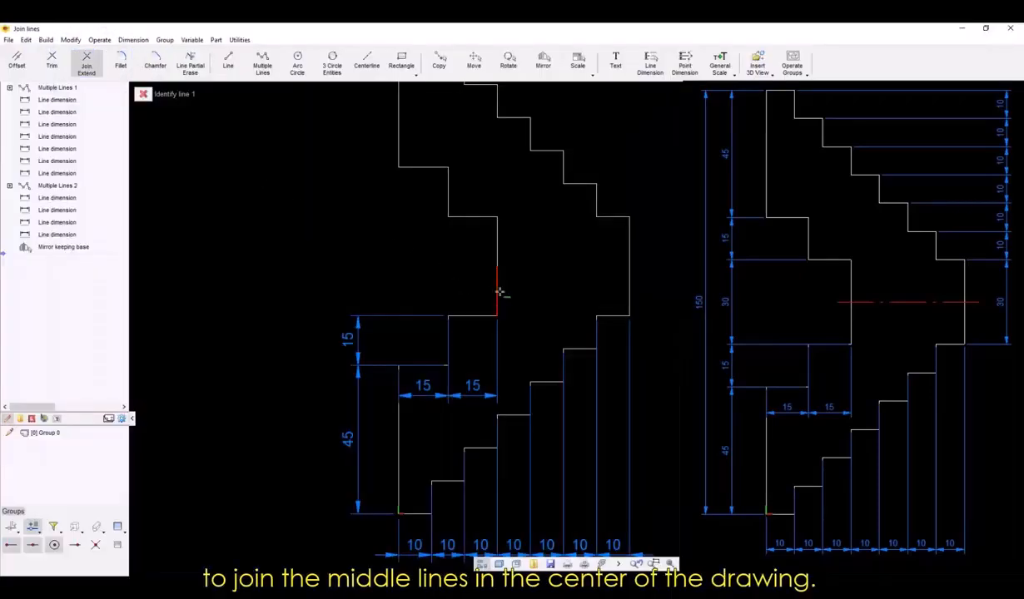
click(499, 292)
click(499, 252)
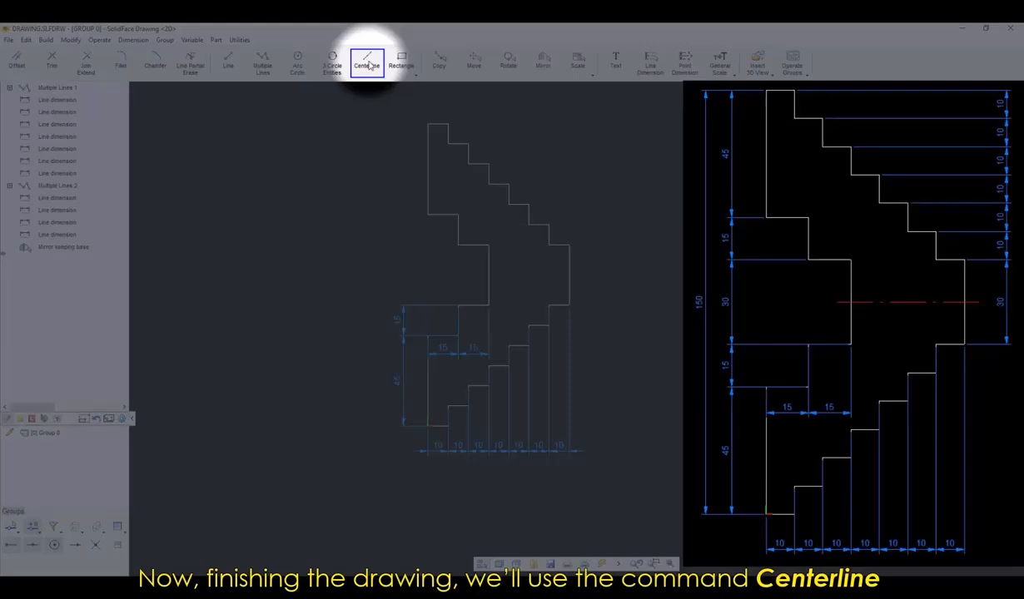
Draw a standard horizontal centerline between the midpoints of the two middle vertical lines.
click(367, 65)
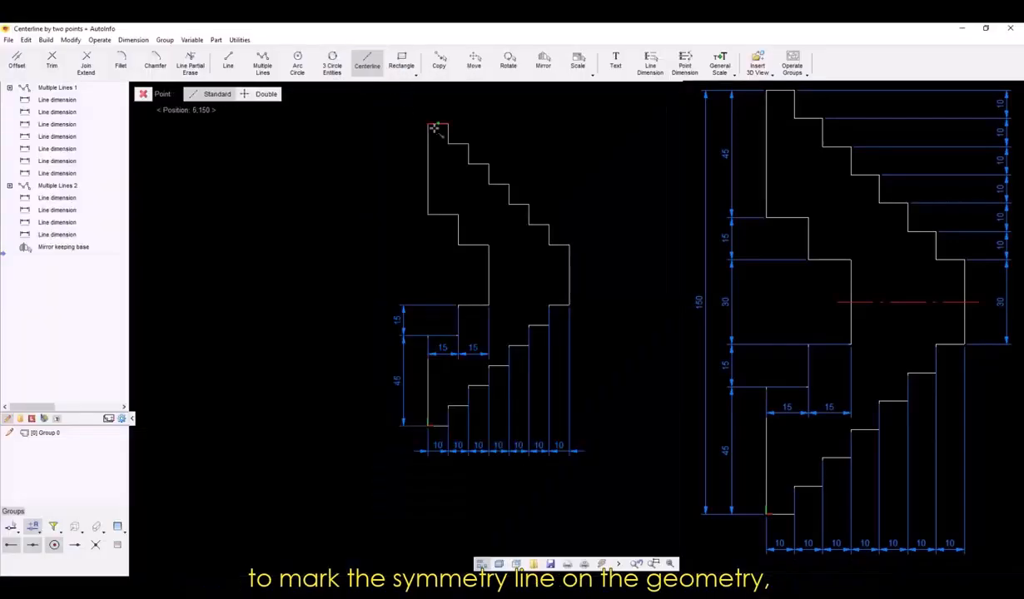
click(571, 274)
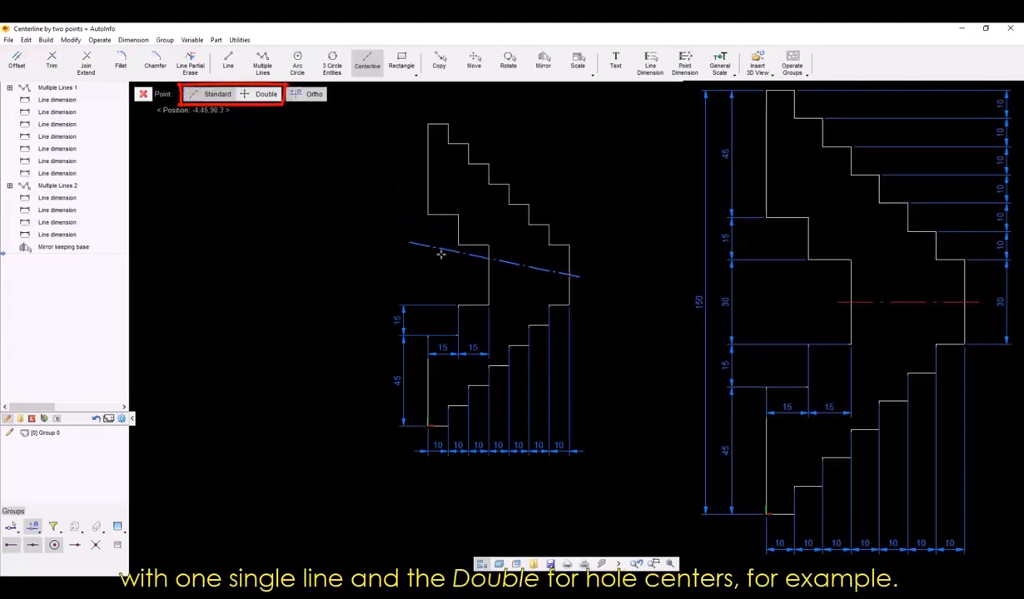
click(489, 279)
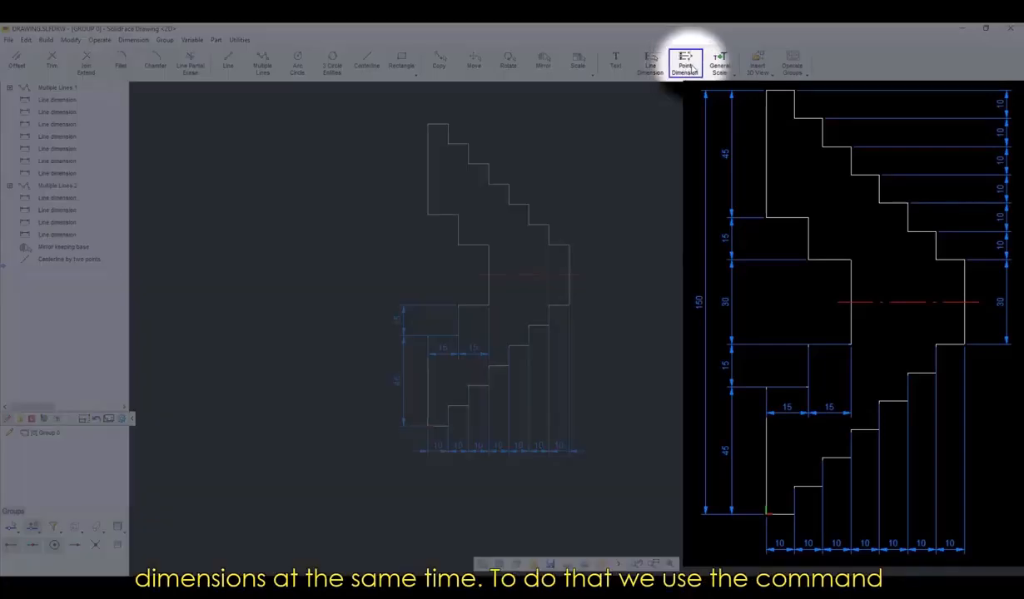
Start a multiple-point dimension and pick the endpoints of the outer middle line and the outer corners of the upper staircase.
click(693, 68)
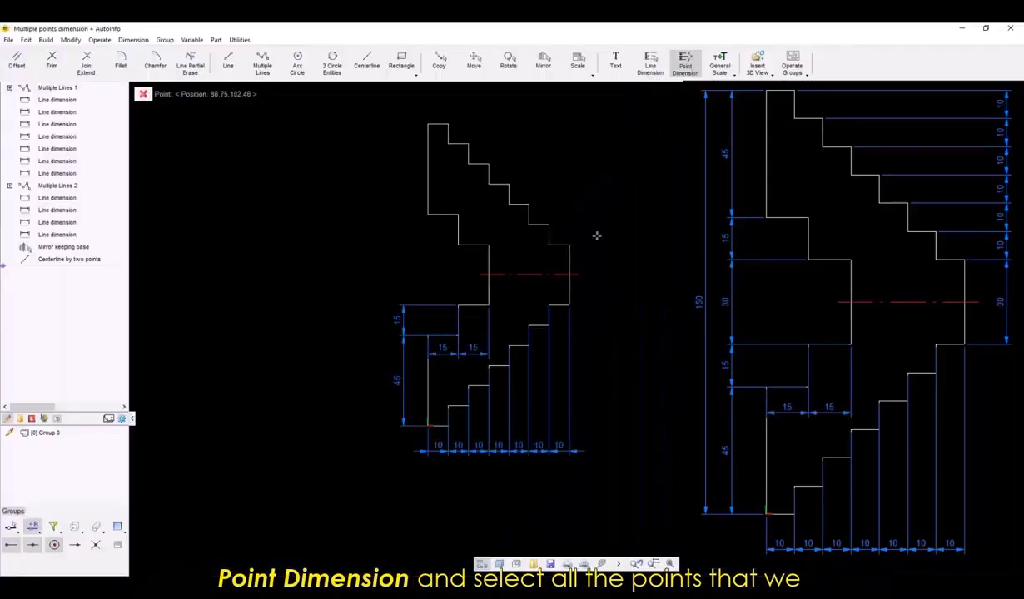
click(570, 245)
click(550, 224)
click(529, 204)
click(509, 184)
click(489, 164)
click(469, 144)
click(449, 124)
click(259, 95)
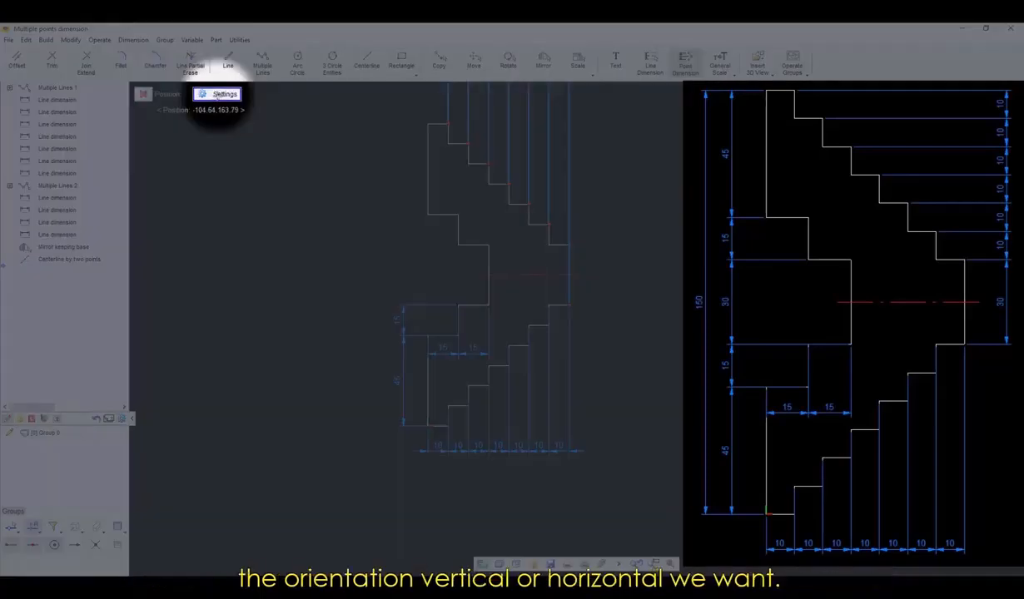
Set the chain dimension's direction to Vertical and place it just right of the profile.
click(218, 94)
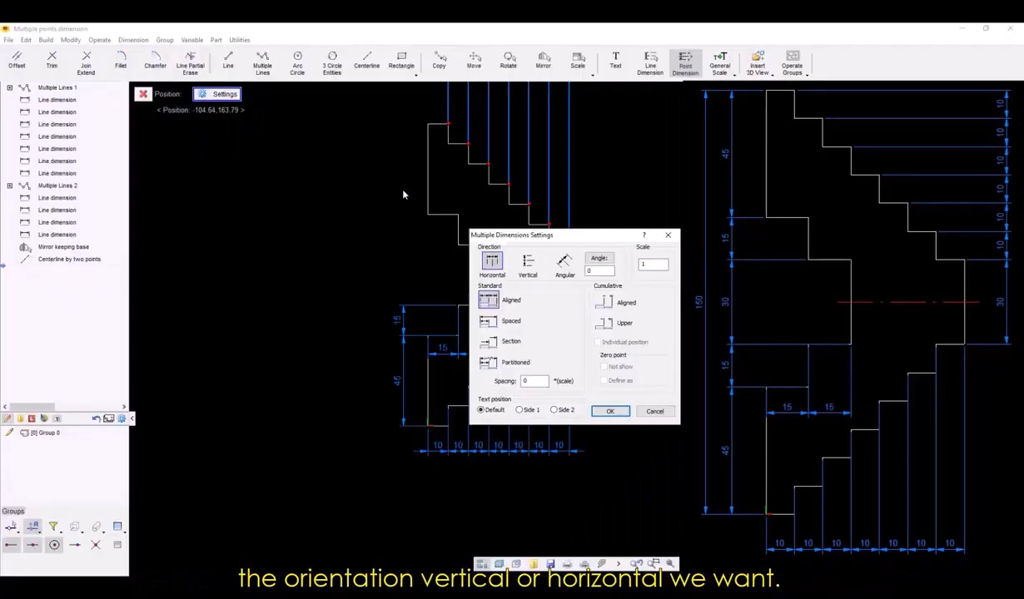
click(527, 264)
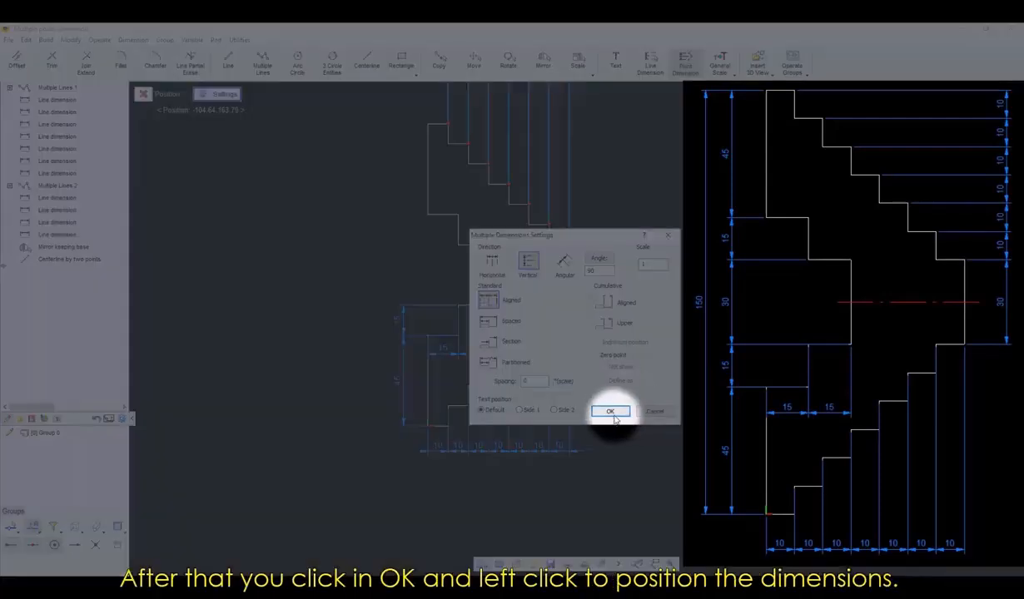
click(616, 414)
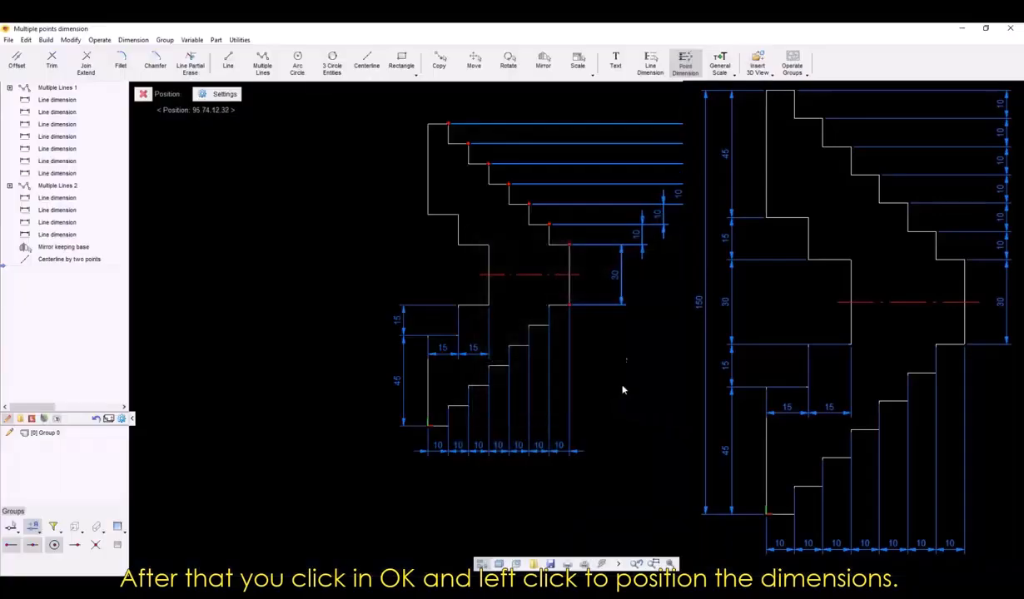
click(600, 247)
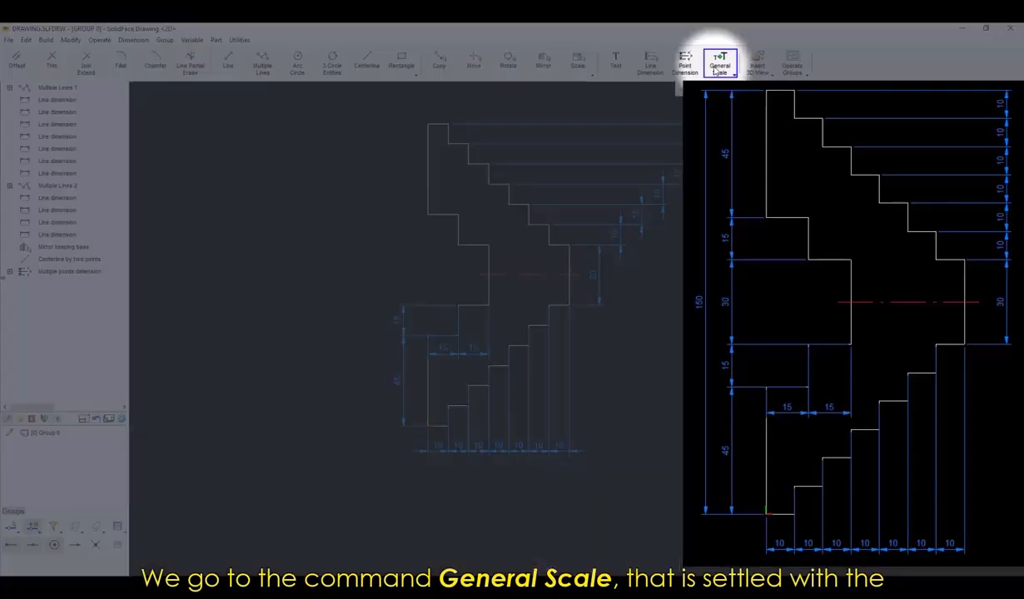
Set the general scale of the texts and dimensions to 2,5.
click(718, 66)
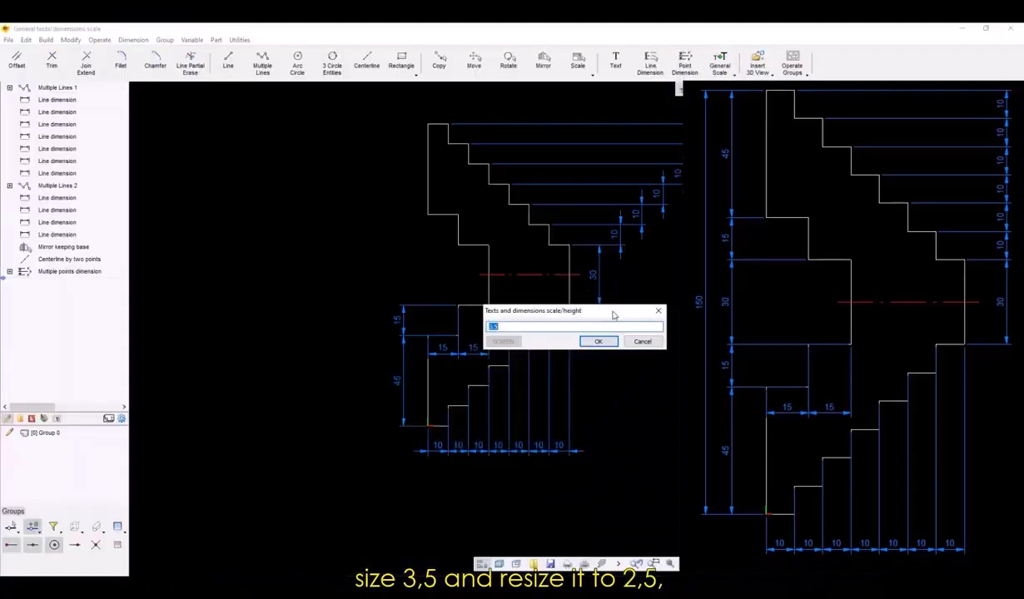
text(2,5)
key(Return)
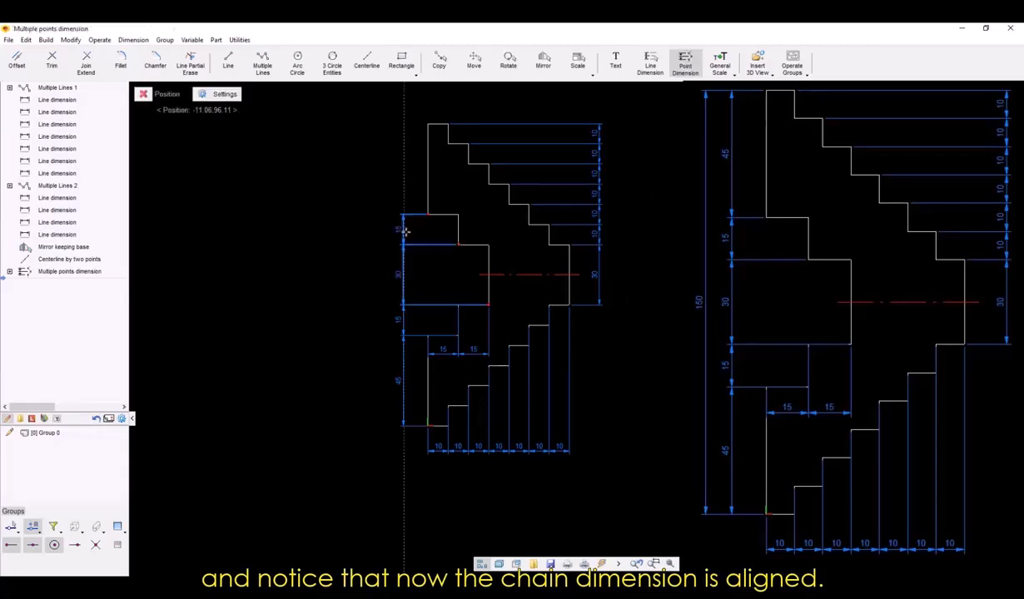
key(Escape)
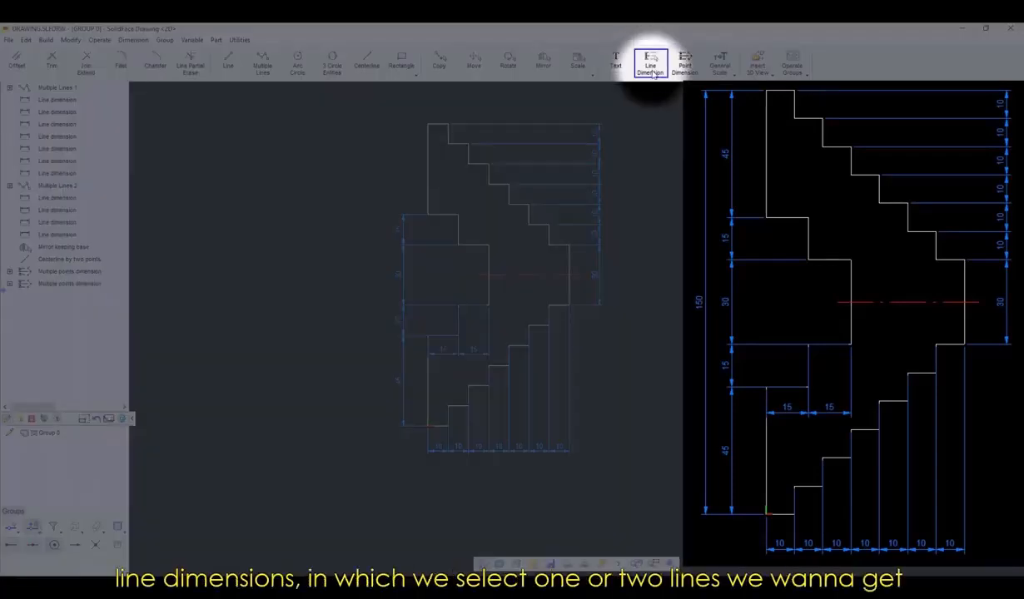
Add a line dimension for the upper left vertical line, placed in line with the height dimensions left of the profile.
click(650, 67)
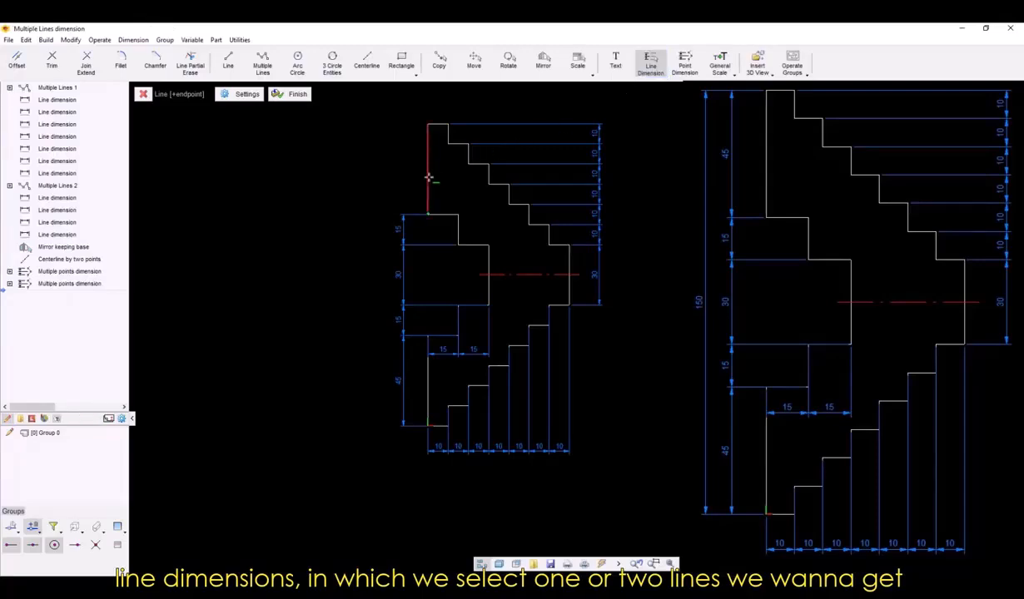
key(Return)
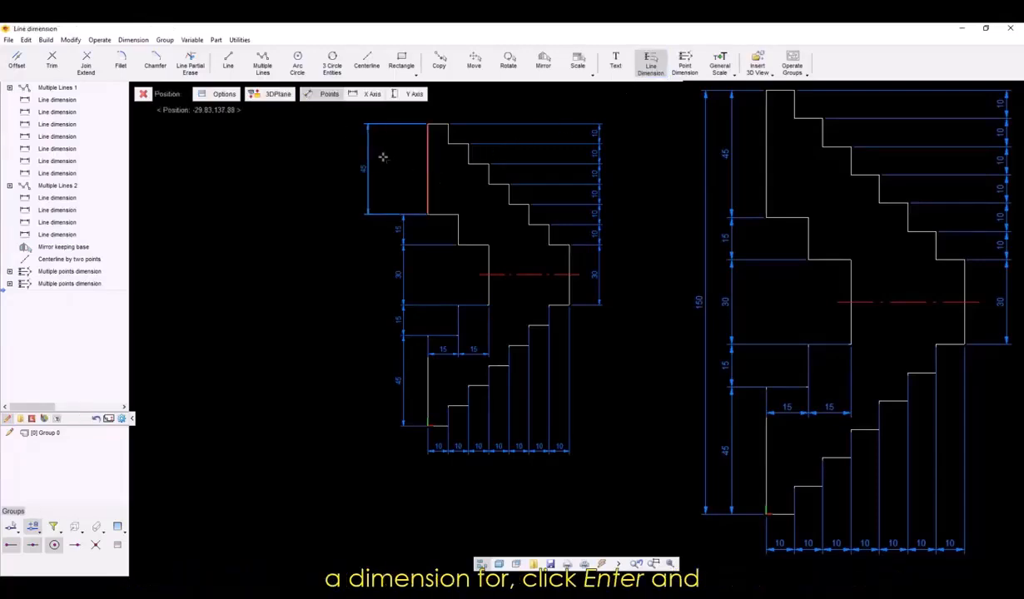
click(402, 171)
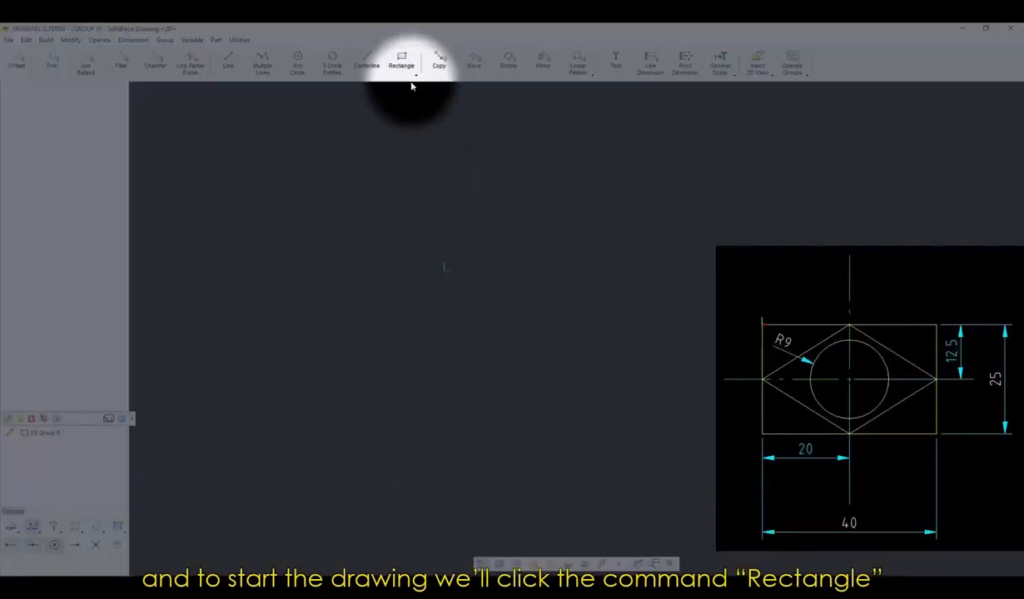
Draw a rectangle by vertex from the origin, about 61 mm long and 38 mm high, extending right and downward.
click(403, 66)
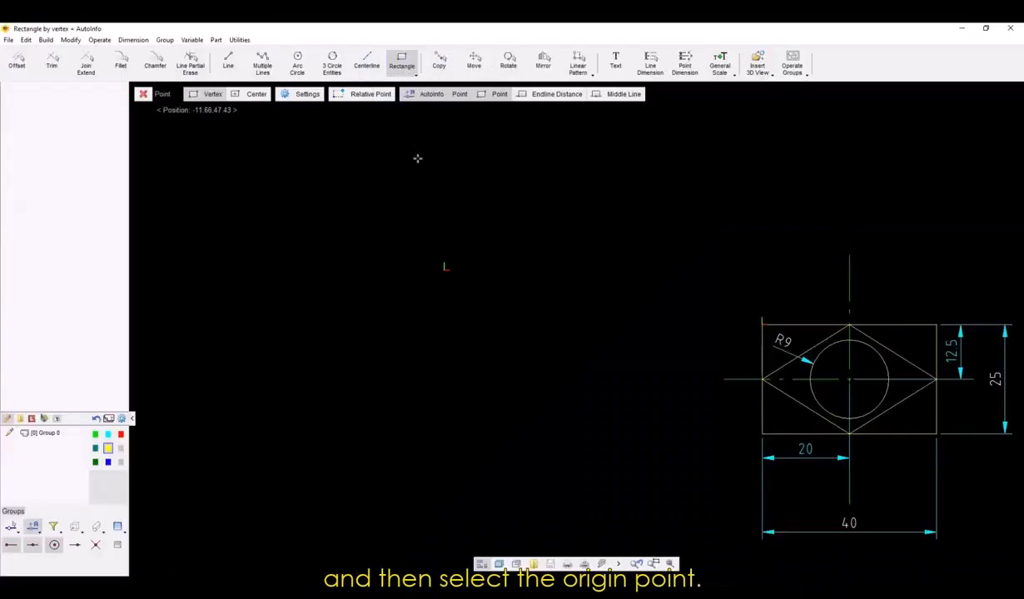
click(446, 268)
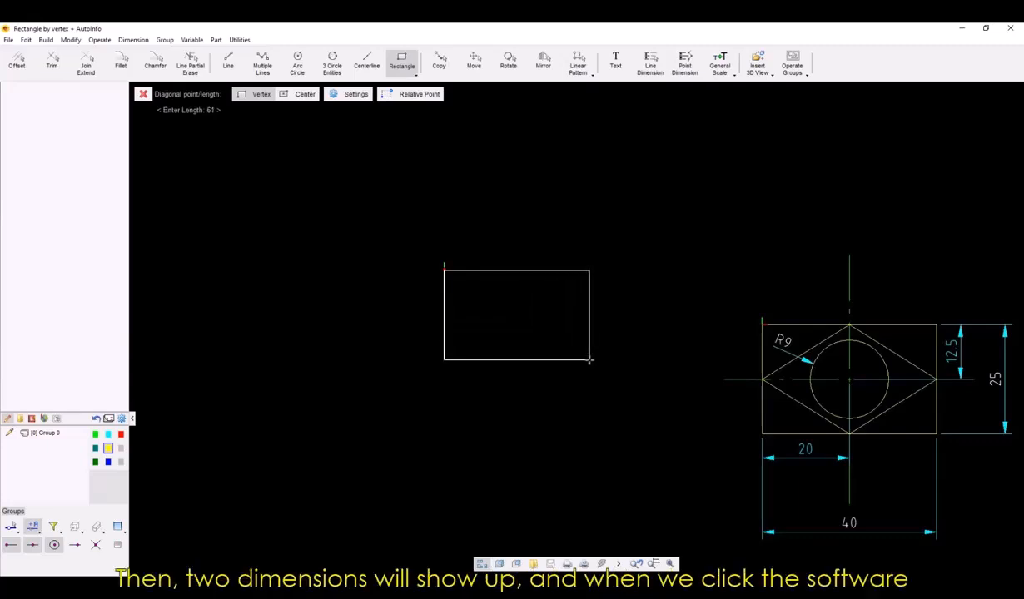
click(589, 360)
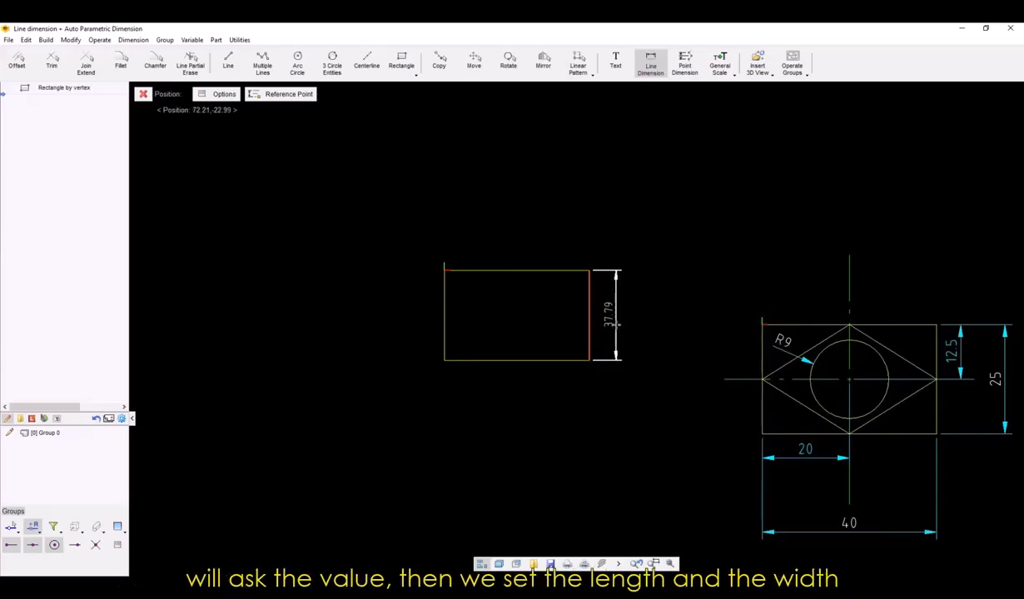
Place the rectangle's dimensions and set its height to 25 mm and its length to 40 mm.
click(614, 323)
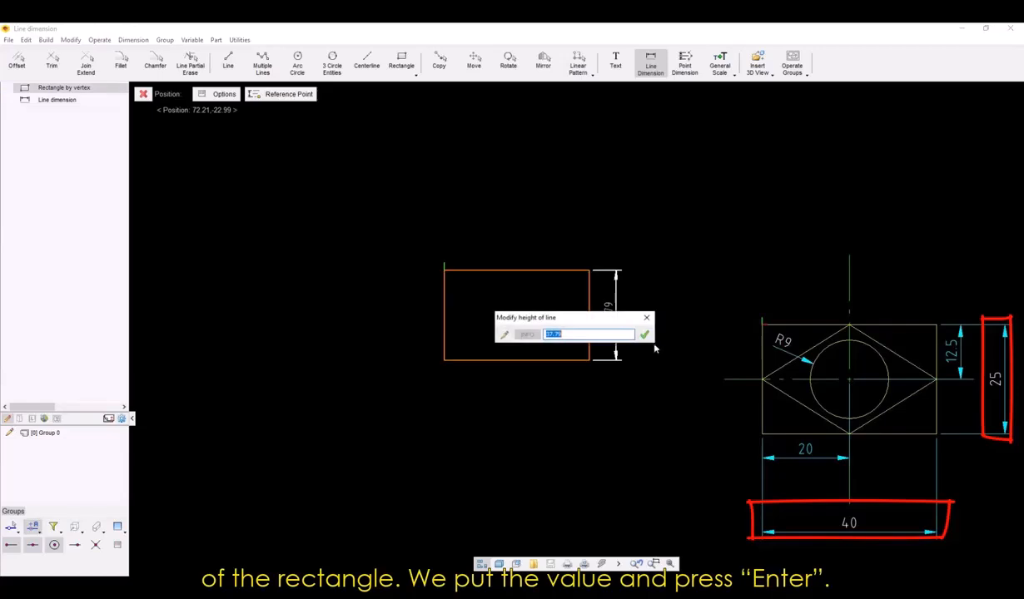
text(25)
key(Return)
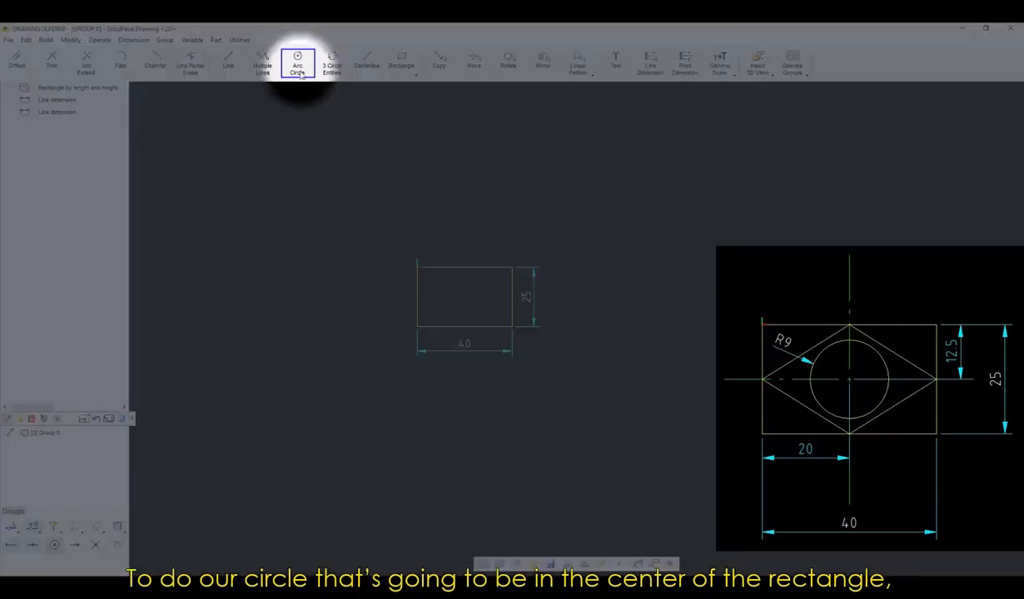
Draw a circle of about 7.6 mm radius near the rectangle's center, using a Relative Point referenced to its upper left corner.
click(297, 65)
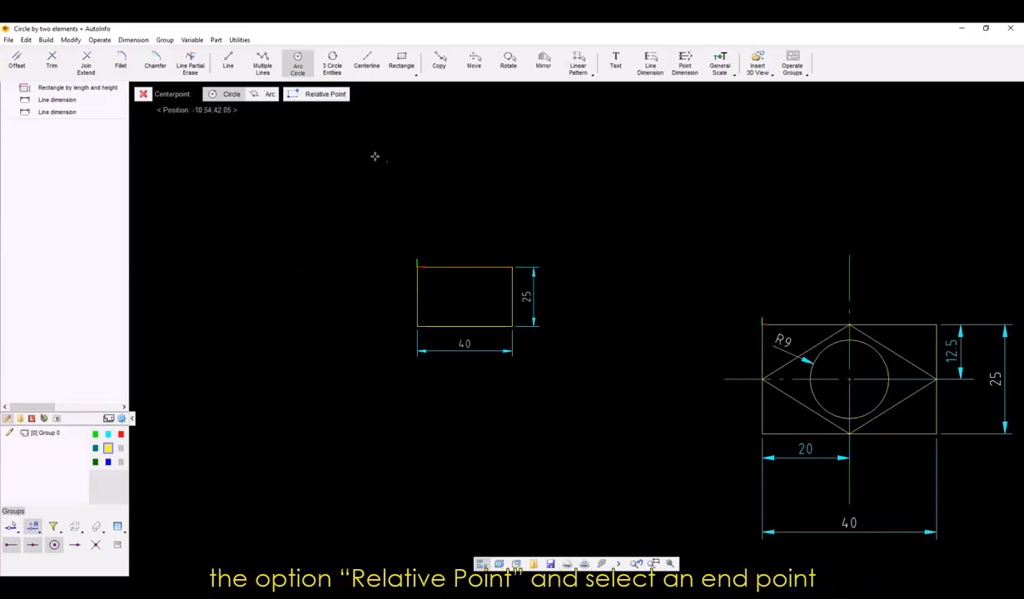
click(324, 94)
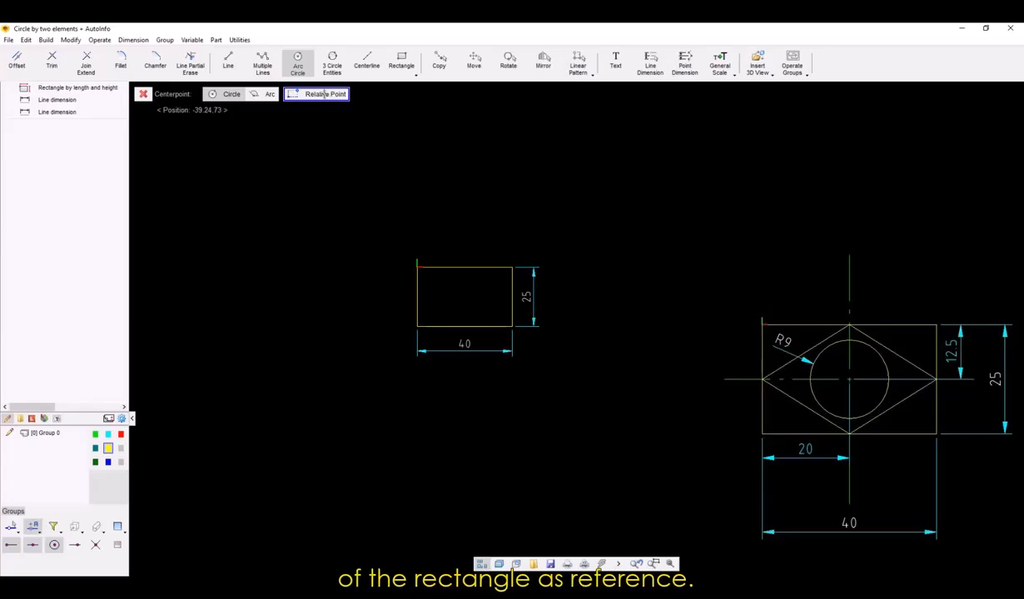
click(425, 265)
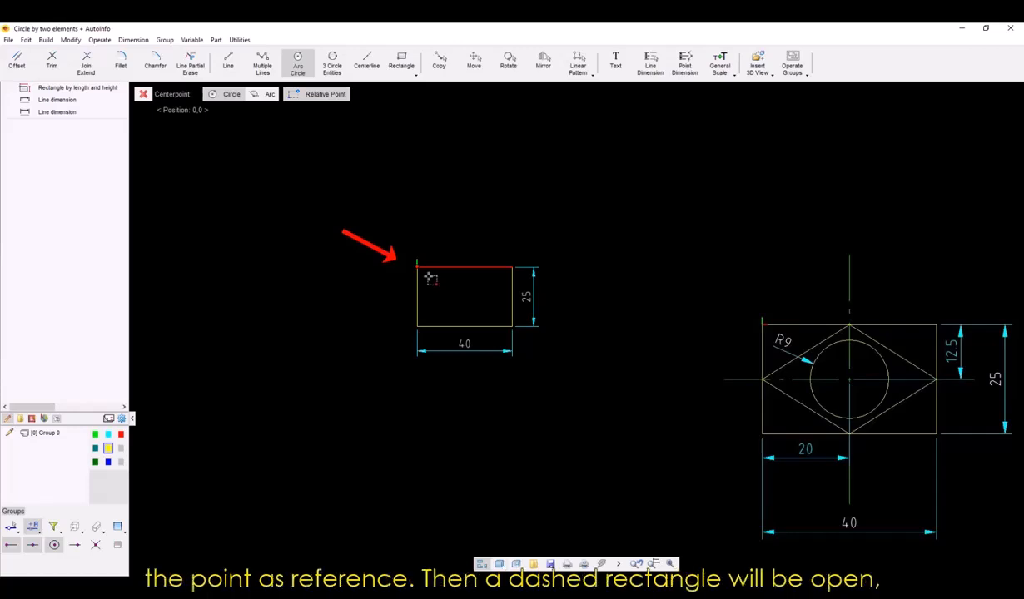
click(431, 278)
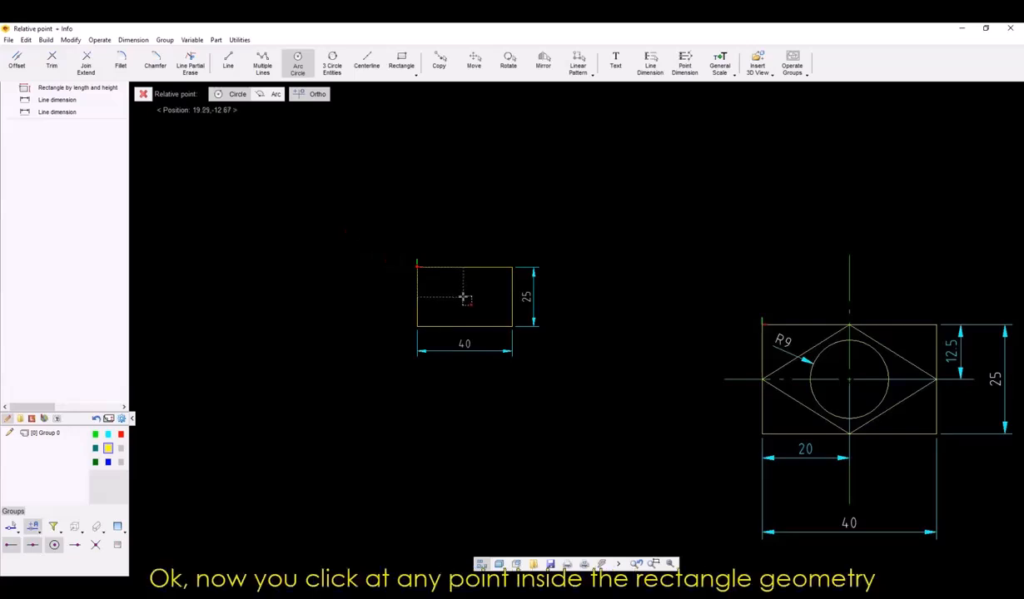
click(463, 297)
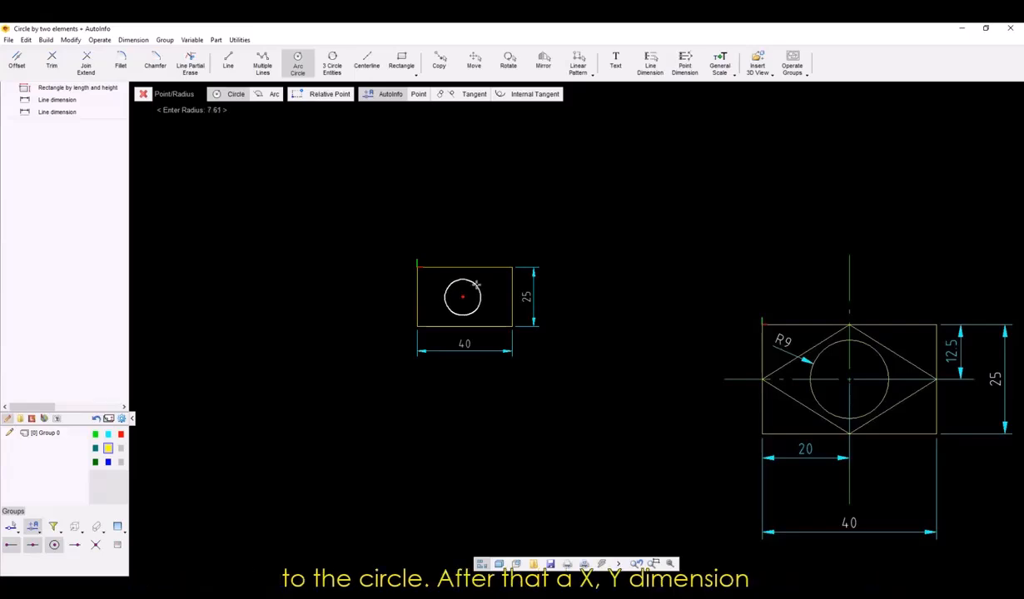
click(477, 284)
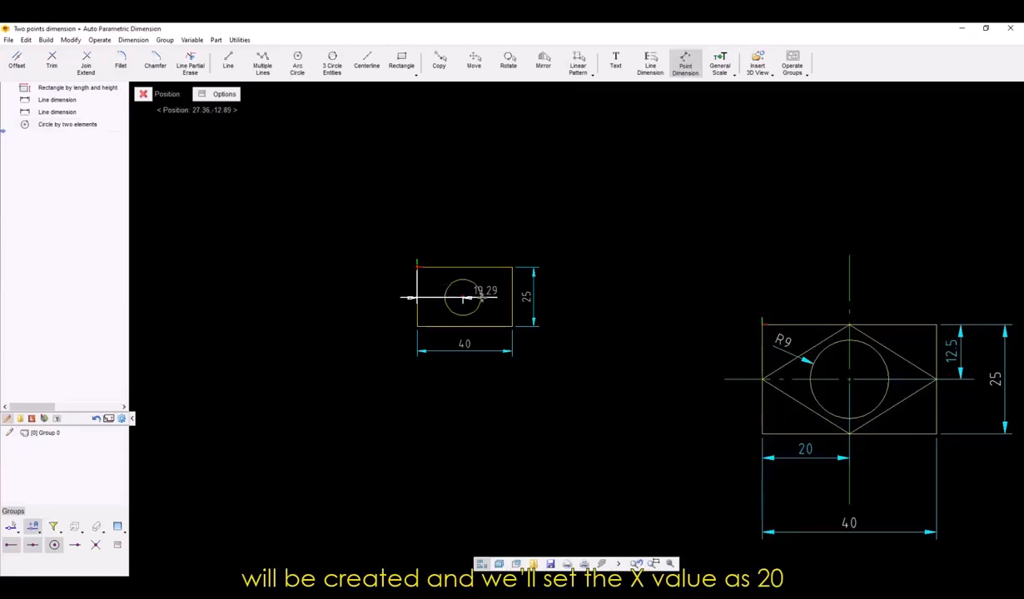
Place the dimensions from the rectangle's upper left corner to the circle's center and set X to 20 mm and Y to 12.5 mm.
click(447, 348)
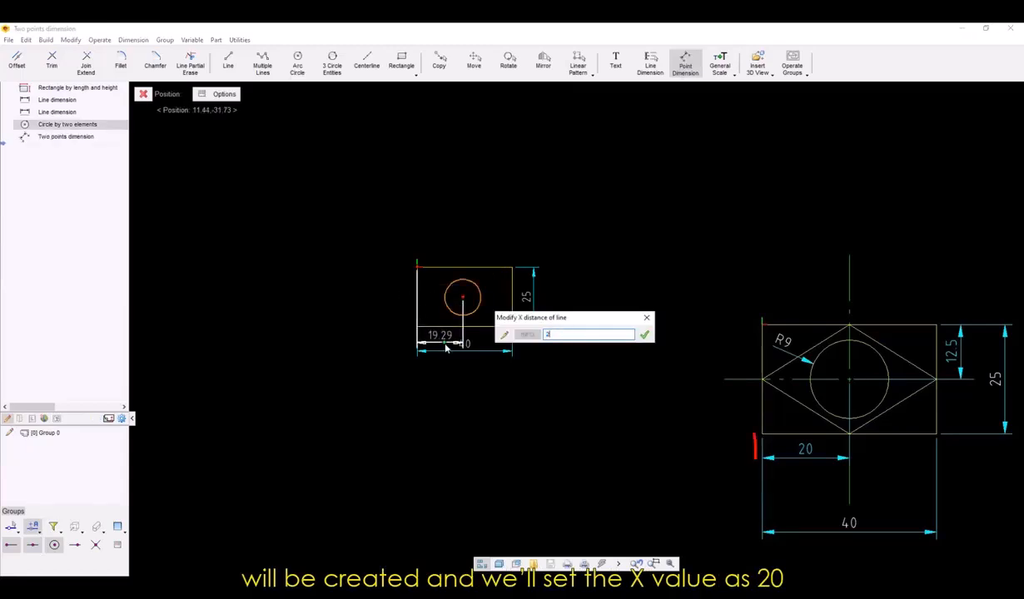
key(Return)
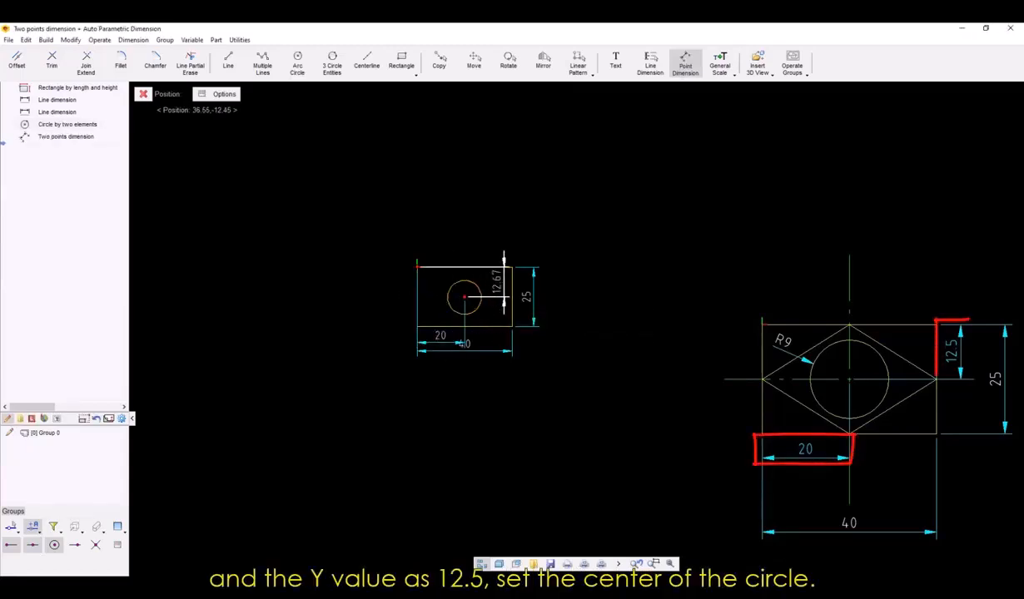
click(504, 287)
text(12.5)
key(Return)
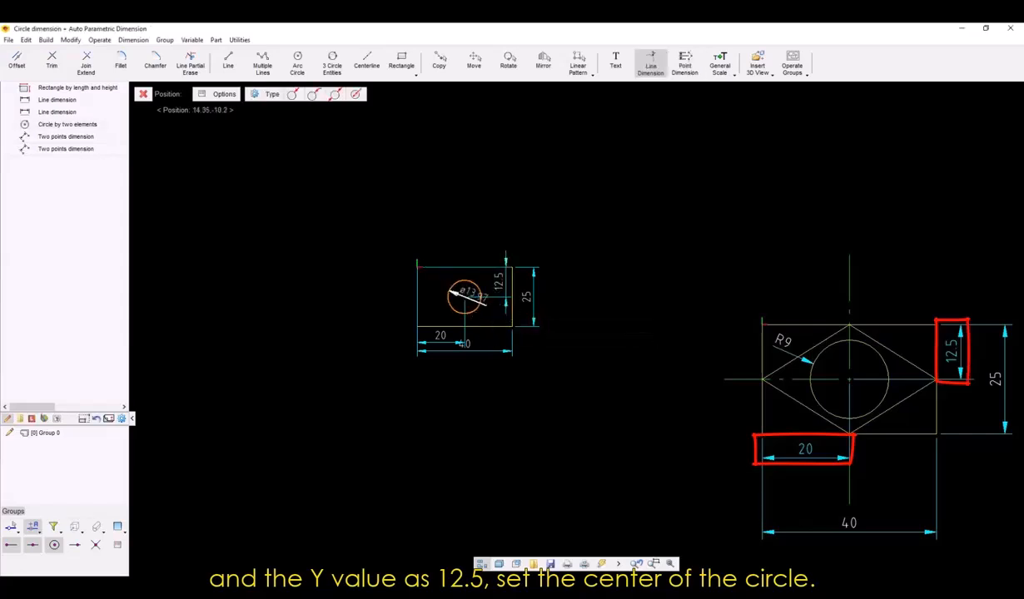
Place a diameter dimension on the circle, outside its upper left, and set it to 18 mm.
click(425, 279)
text(1)
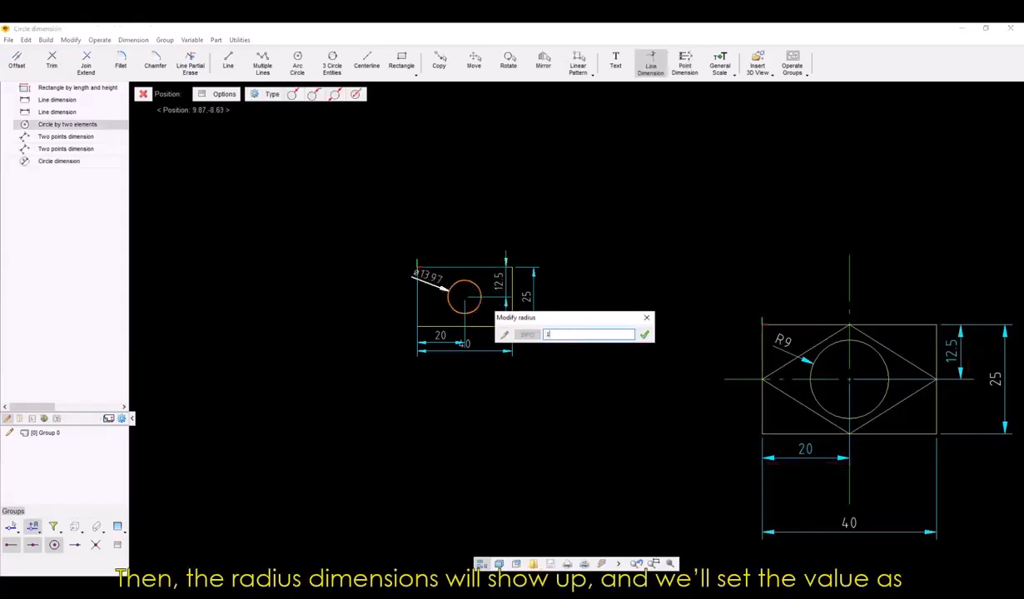
click(645, 335)
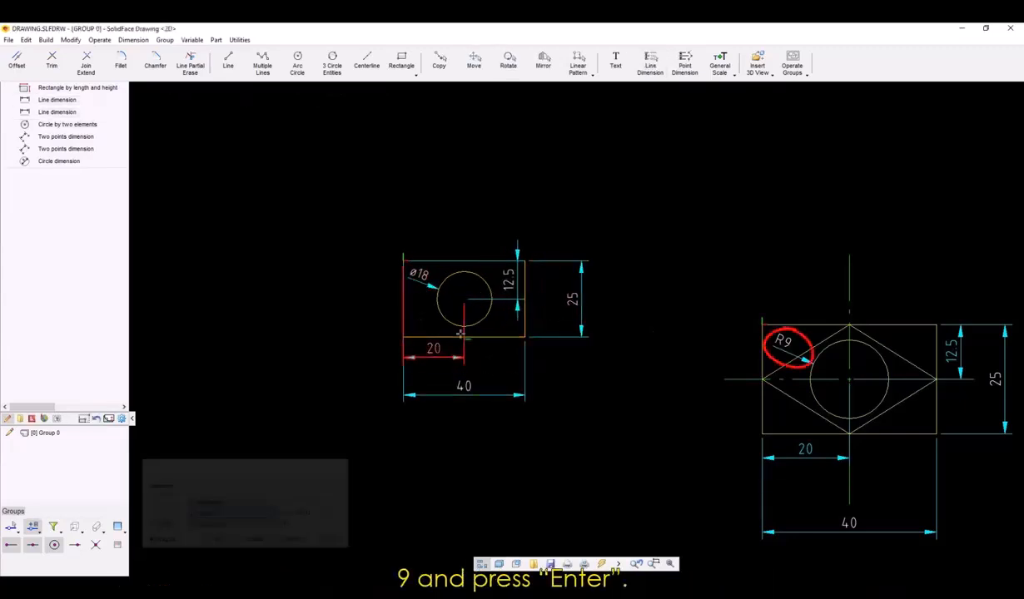
Edit the circle dimension's type so that it shows the radius value, and apply the change.
click(420, 274)
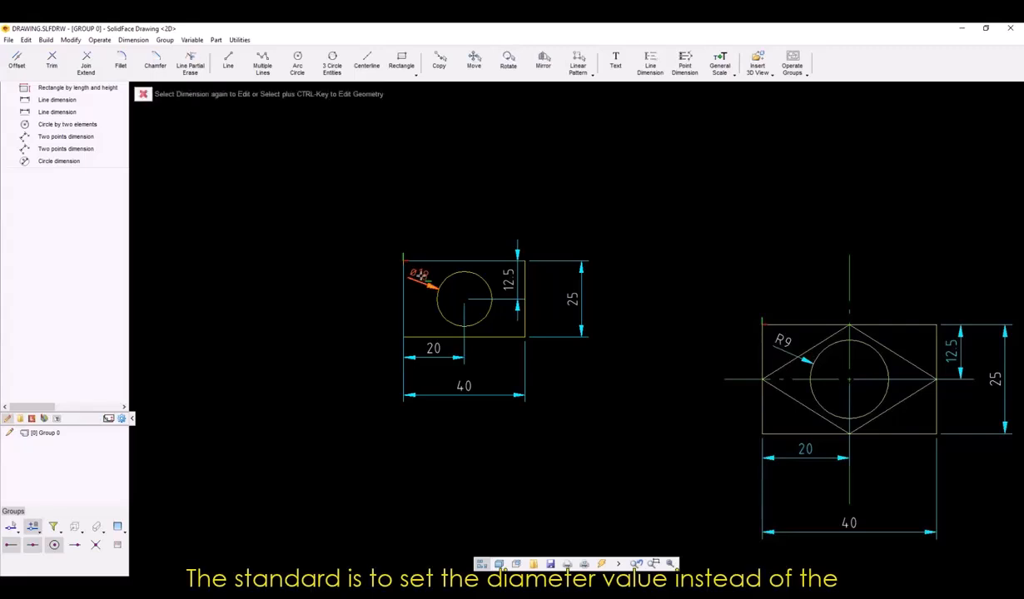
click(419, 274)
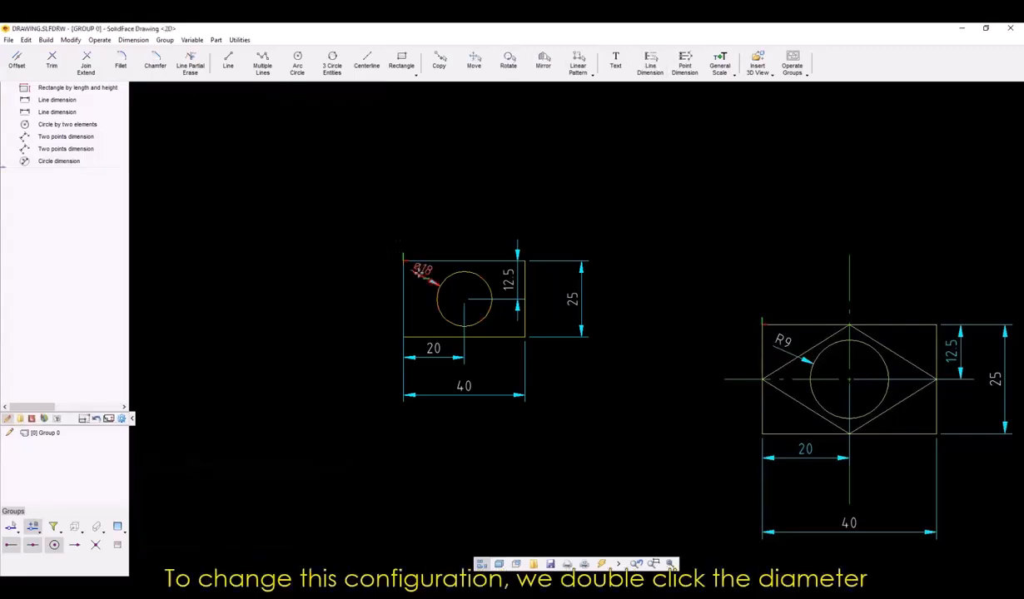
double_click(422, 274)
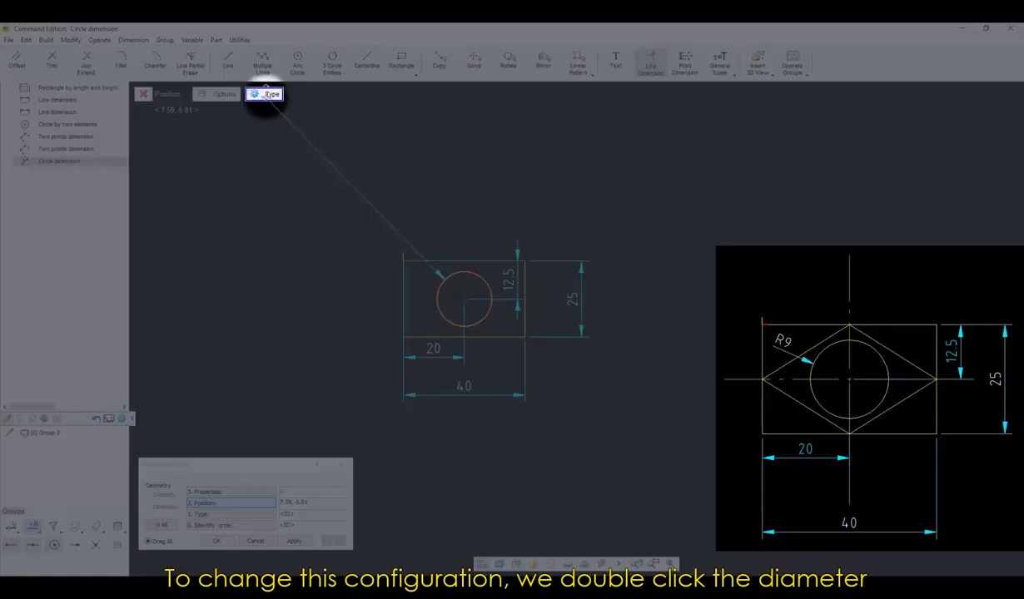
click(273, 94)
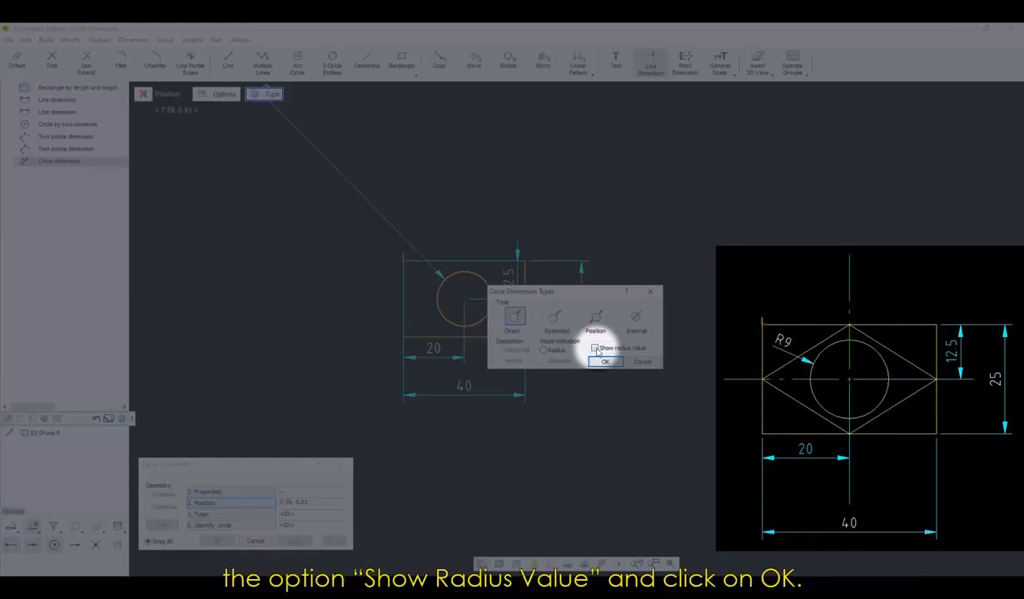
click(596, 350)
click(606, 363)
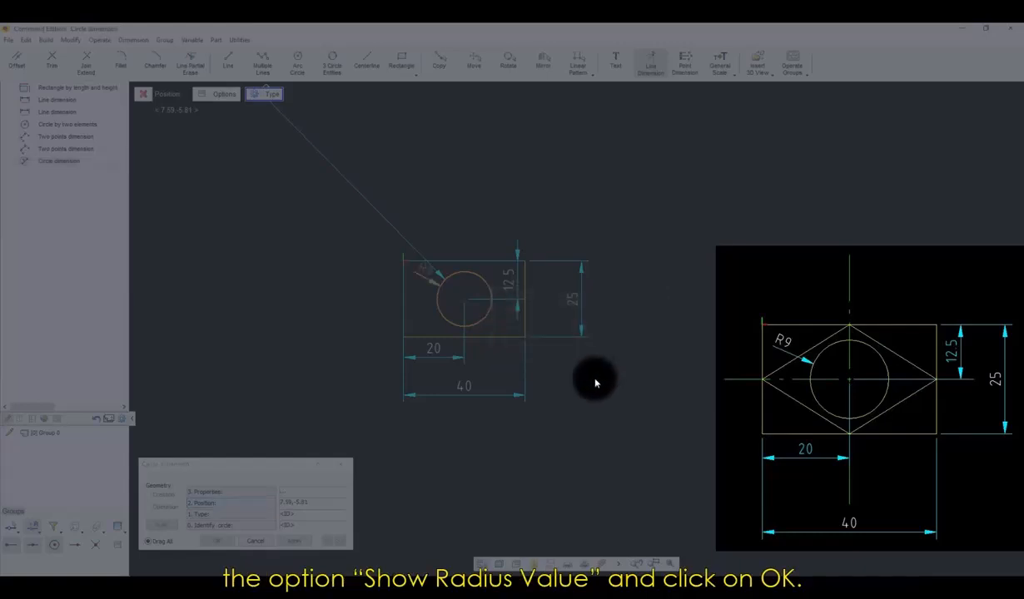
click(294, 541)
click(216, 541)
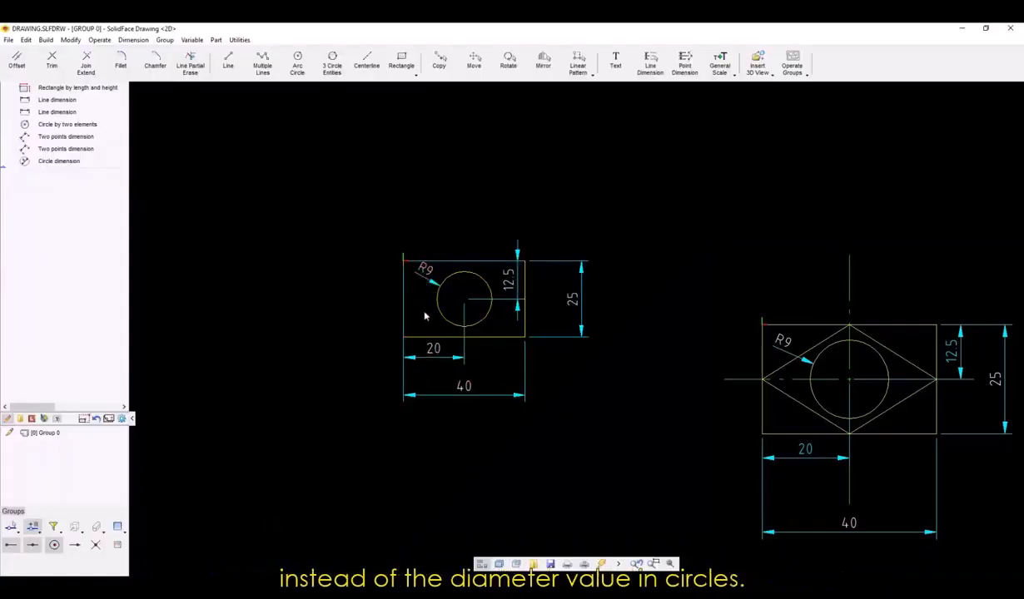
Delete the 12.5 mm and 20 mm dimensions that locate the circle's center.
middle_drag(573, 392, 556, 404)
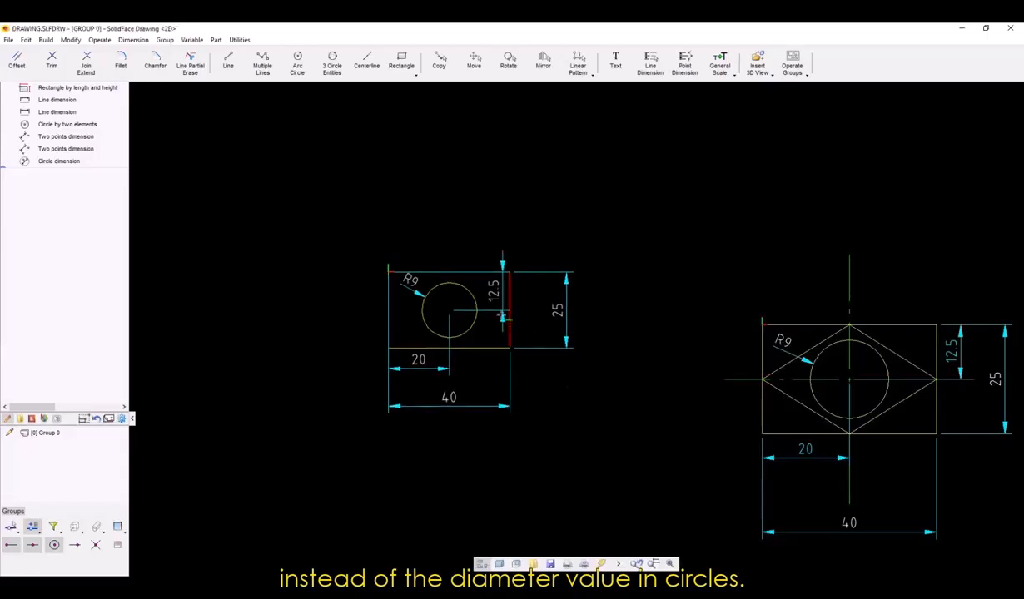
click(499, 302)
click(428, 371)
key(Delete)
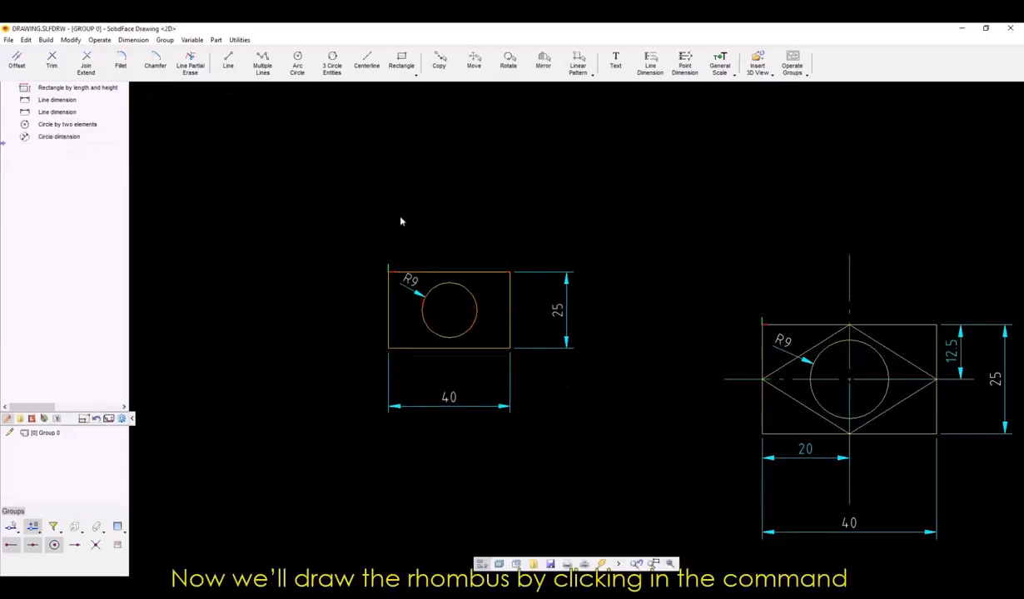
Draw a closed rhombus with Multiple Lines through the midpoints of the rectangle's four sides.
click(262, 65)
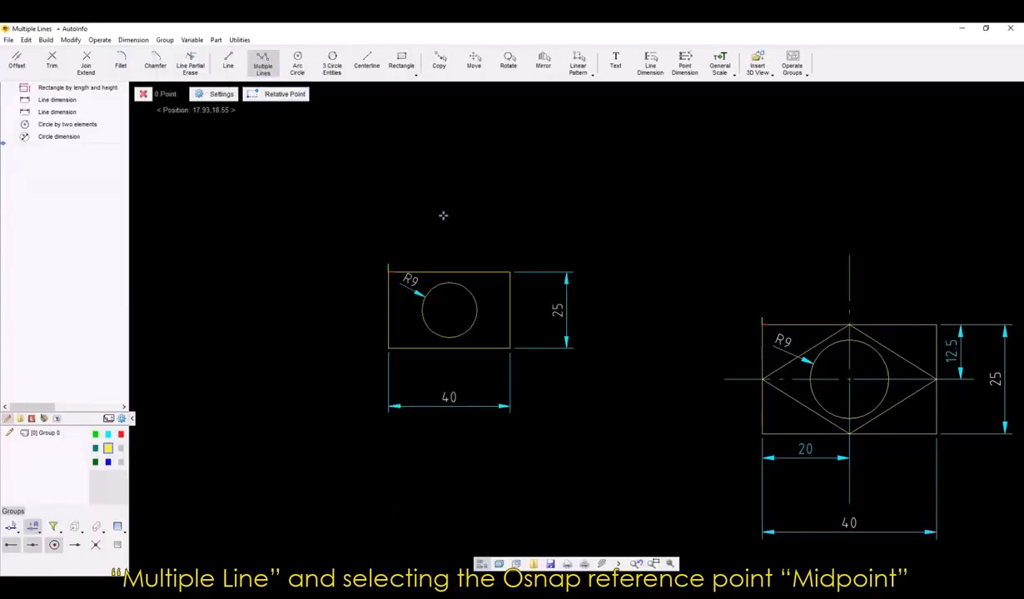
right_click(442, 204)
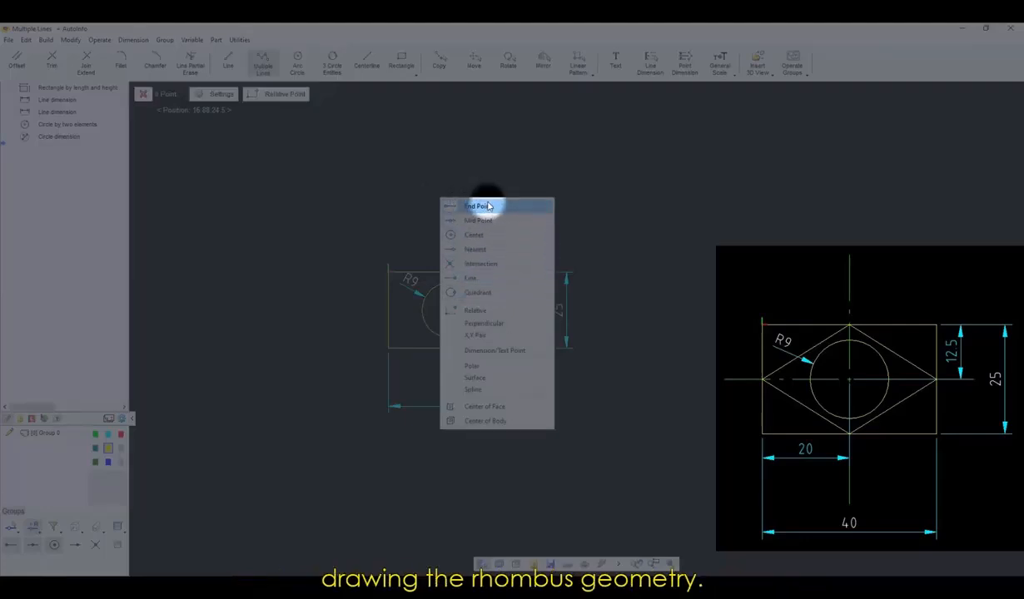
click(473, 221)
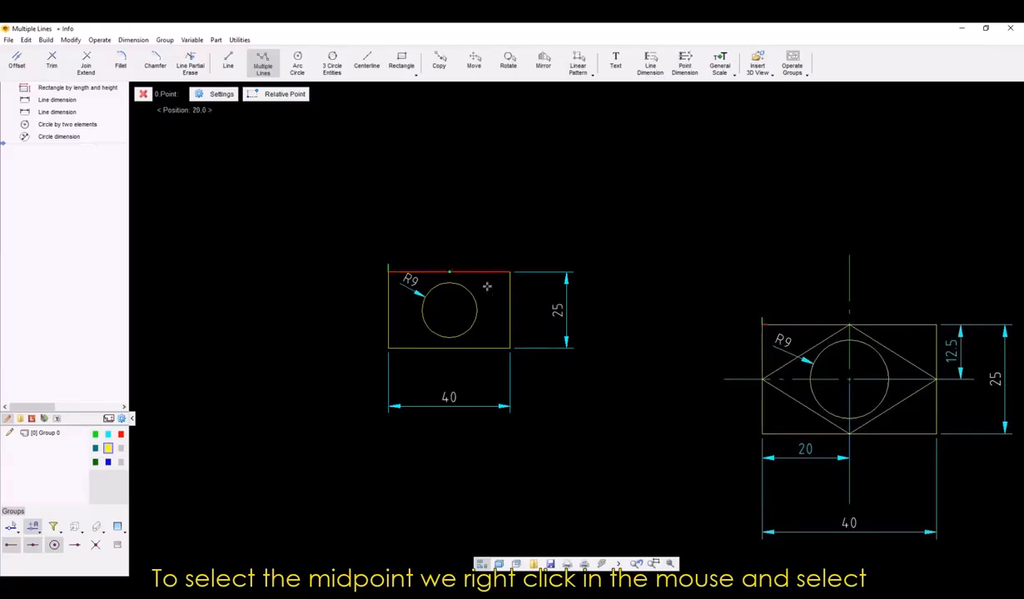
click(449, 272)
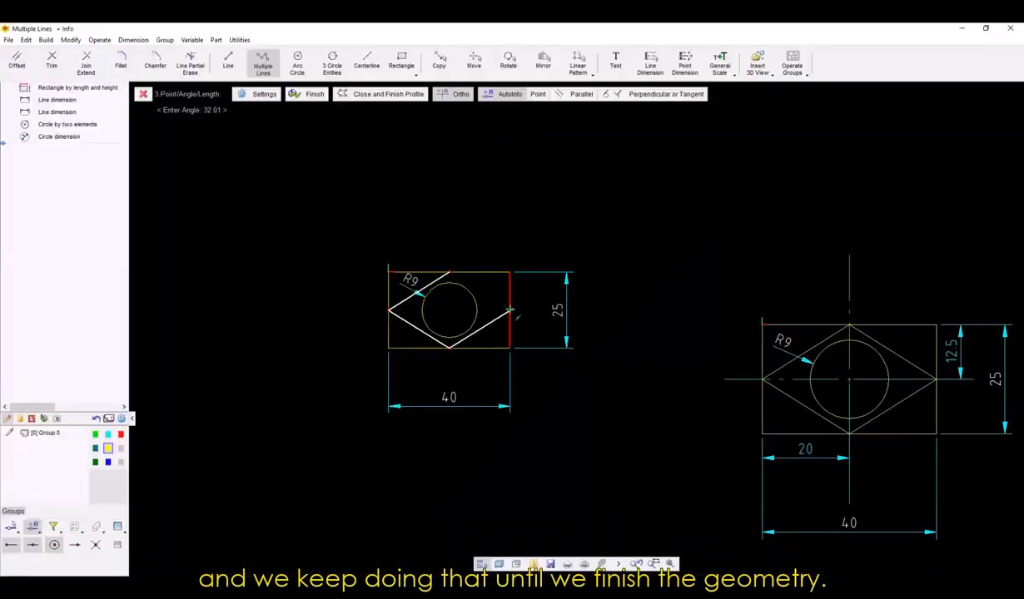
click(509, 309)
click(448, 272)
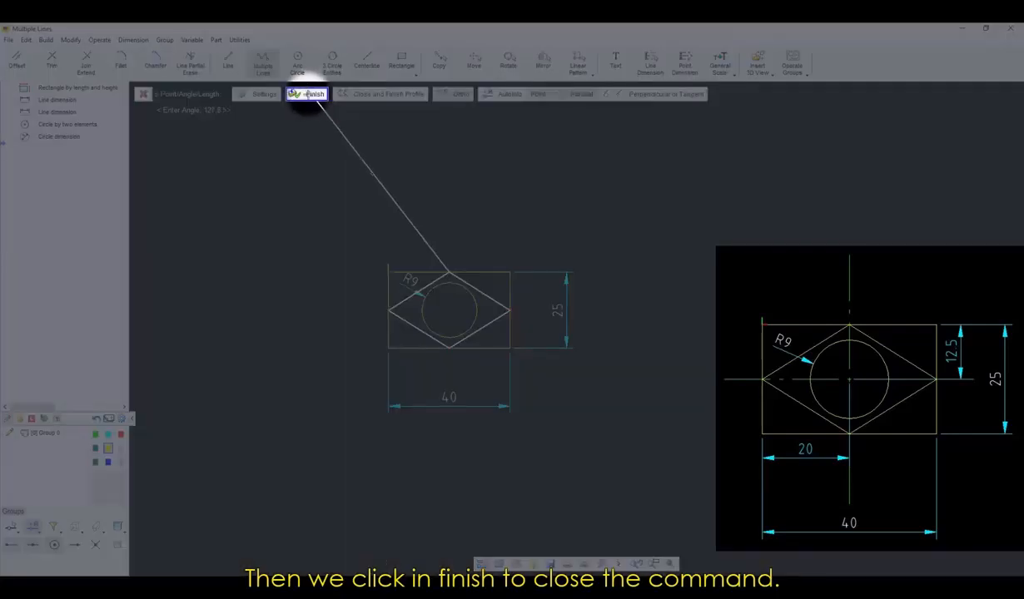
click(310, 93)
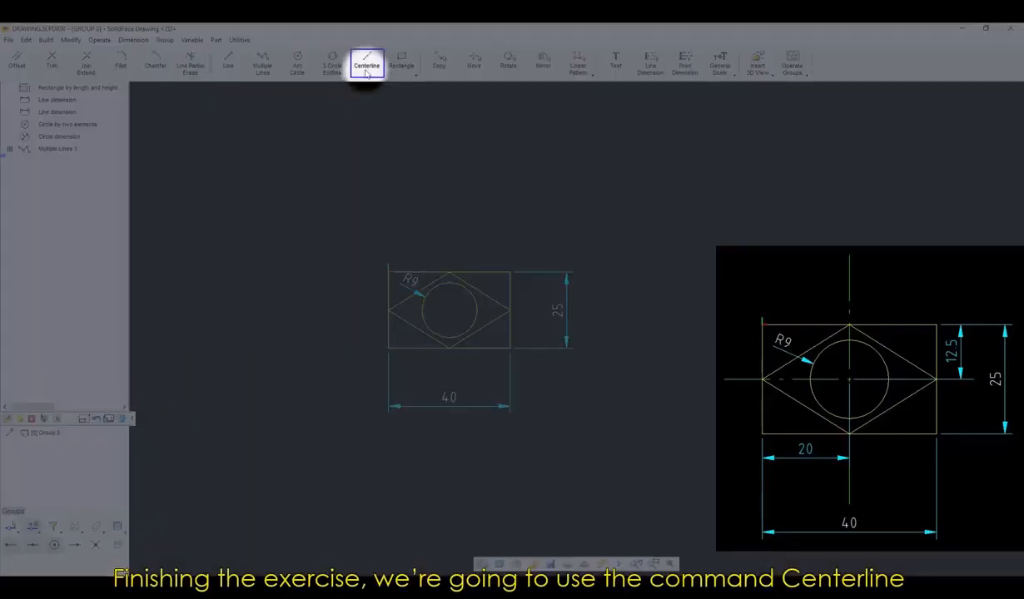
Add a double centerline at the circle's center, extending beyond the rectangle on all sides.
click(367, 60)
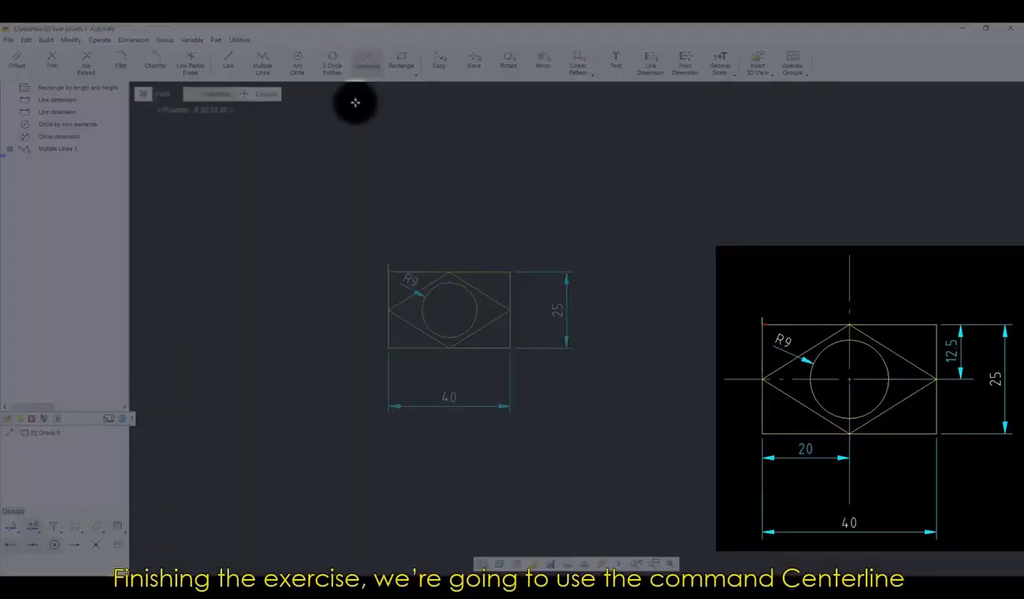
click(265, 94)
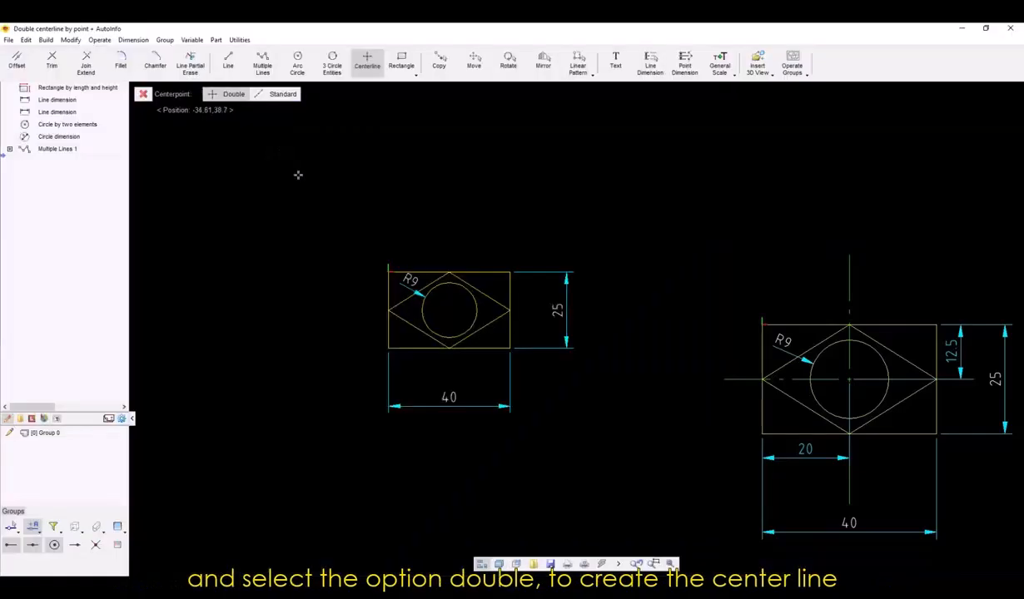
right_click(436, 218)
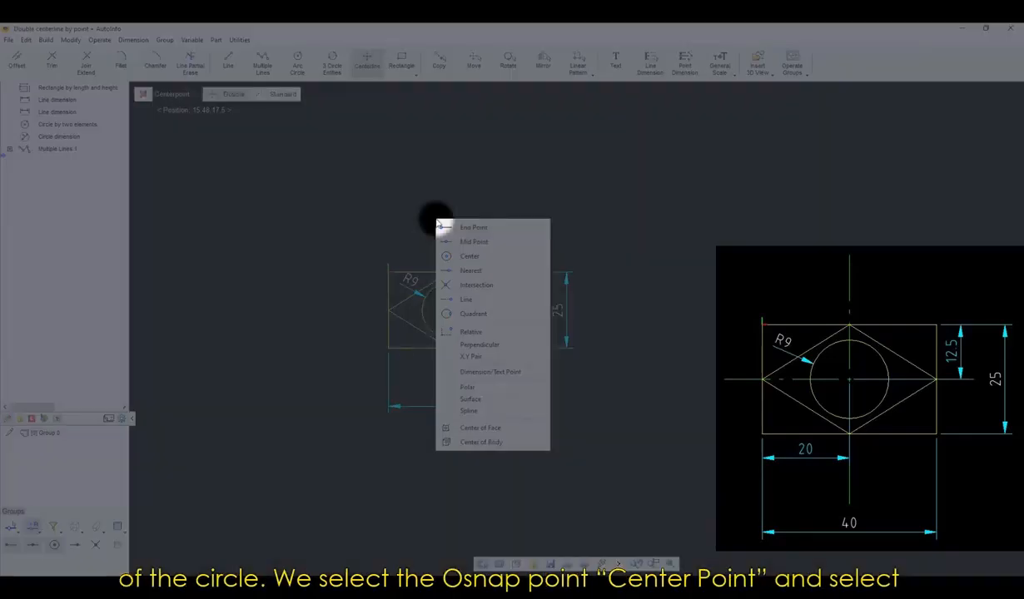
click(470, 257)
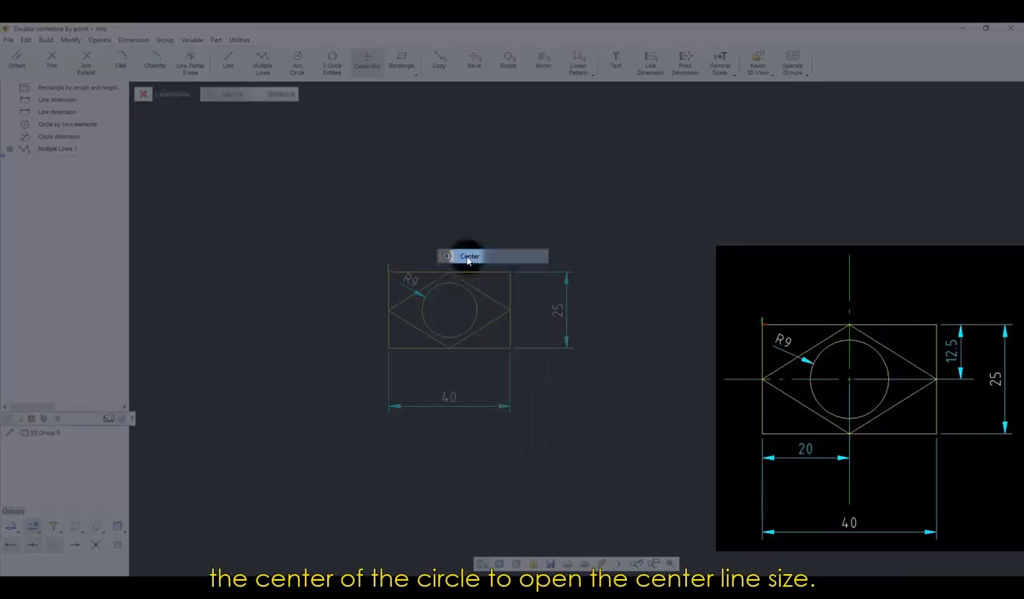
click(474, 305)
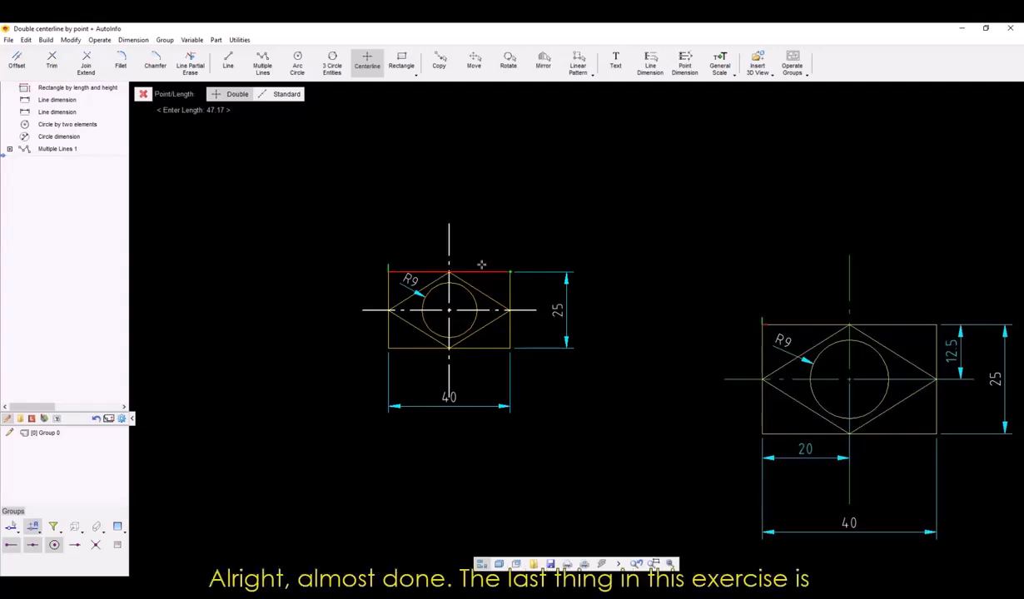
click(481, 265)
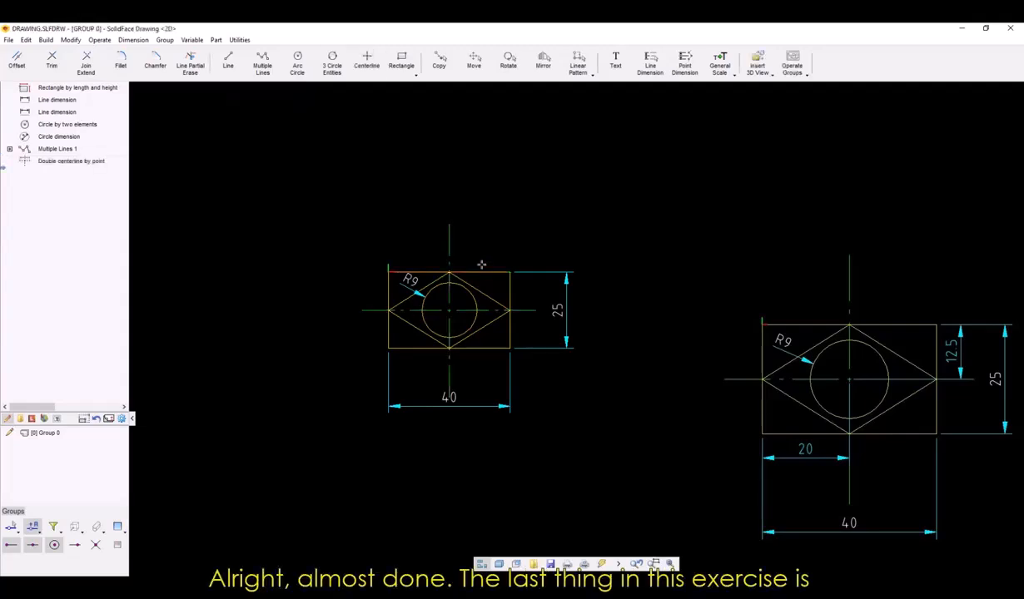
Move the rectangle's length dimension slightly farther below it and set the general text and dimension scale to 2.
drag(473, 410, 487, 420)
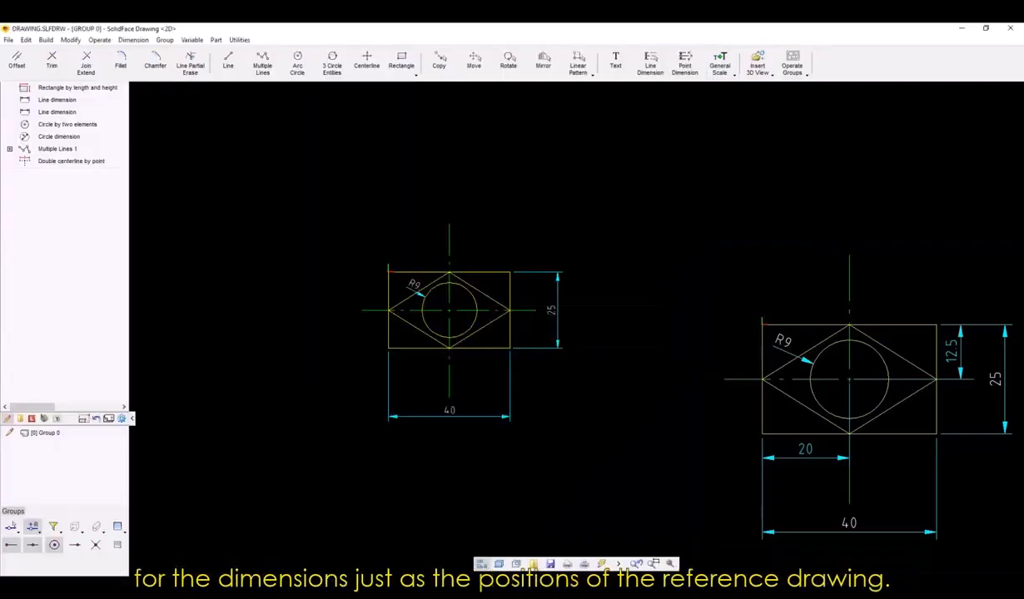
click(412, 285)
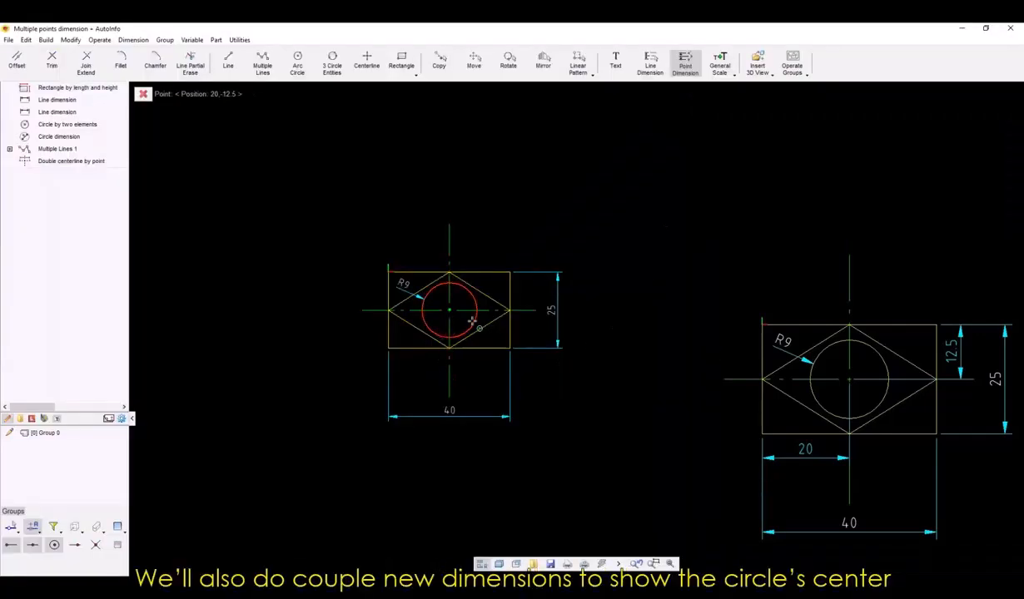
Add point dimensions for the circle center's vertical distance from the rectangle's top edge and horizontal distance from its left edge.
click(473, 320)
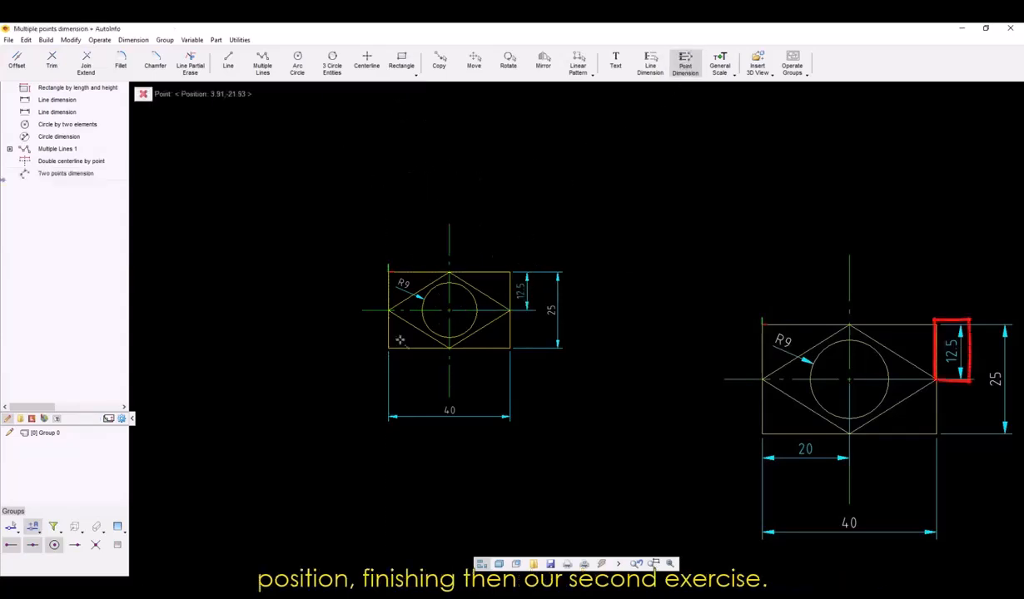
click(399, 341)
click(446, 335)
click(355, 94)
click(403, 364)
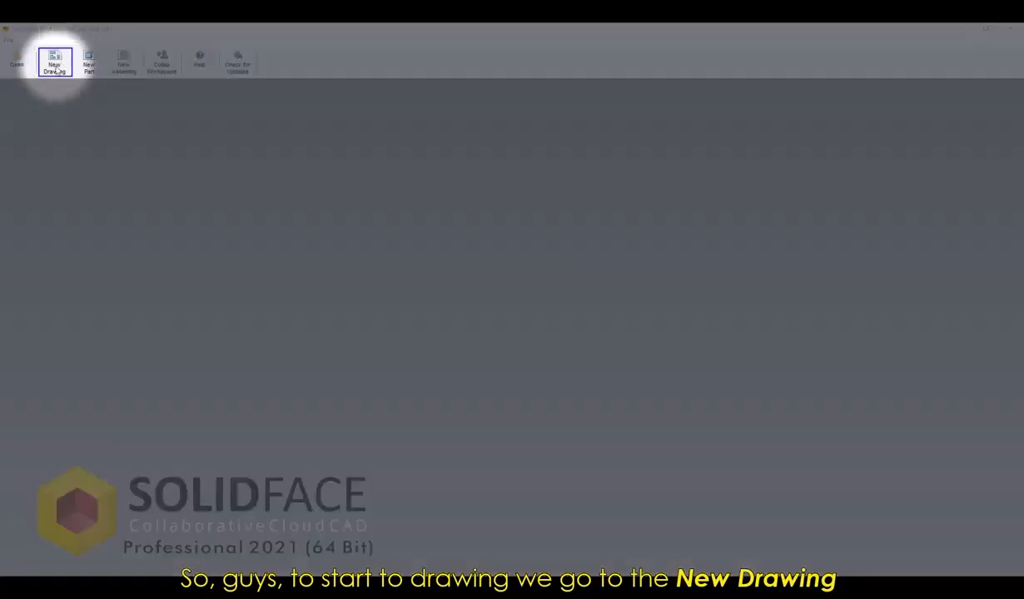
Create a new drawing and begin a Multiple Lines profile at the origin with 20 mm horizontal and 20 mm upward segments.
click(55, 67)
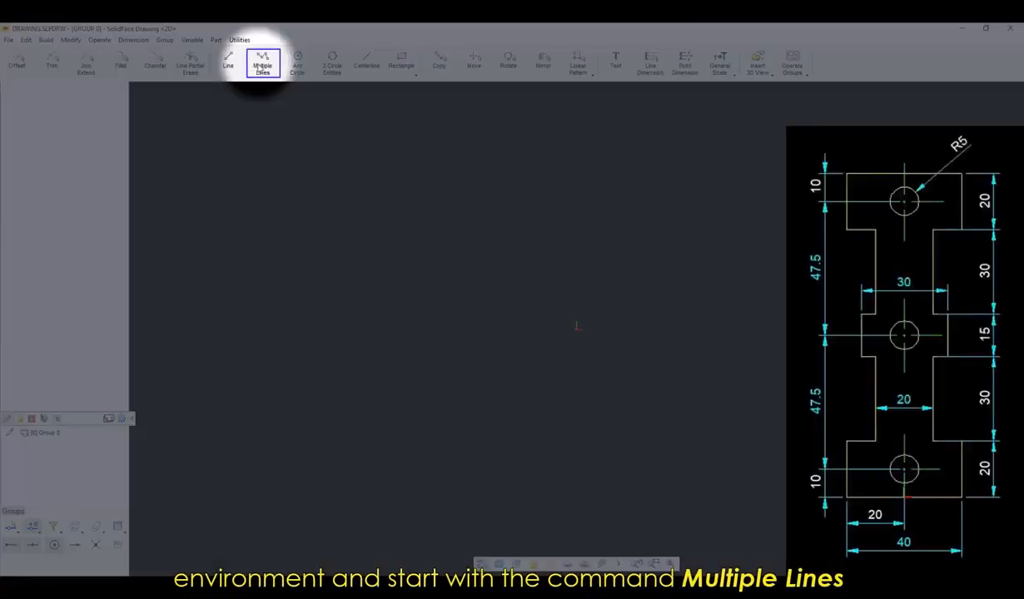
click(254, 66)
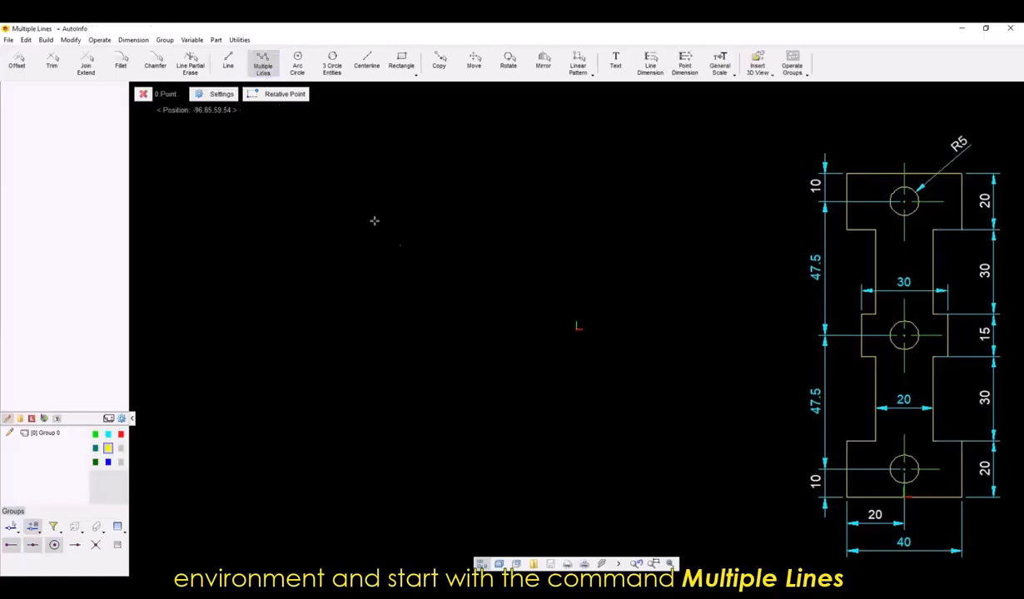
click(579, 328)
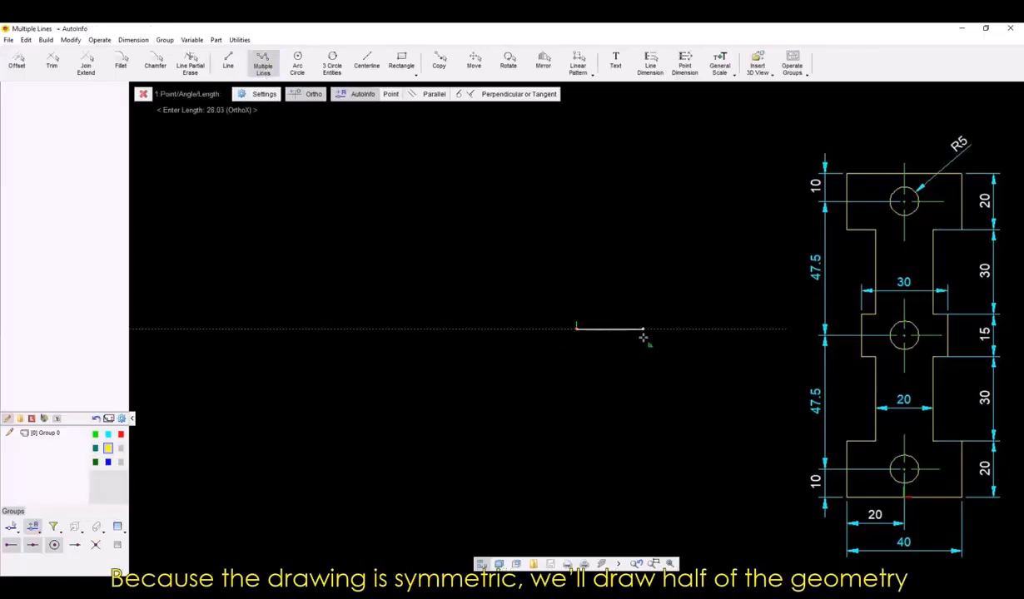
text(20)
key(Return)
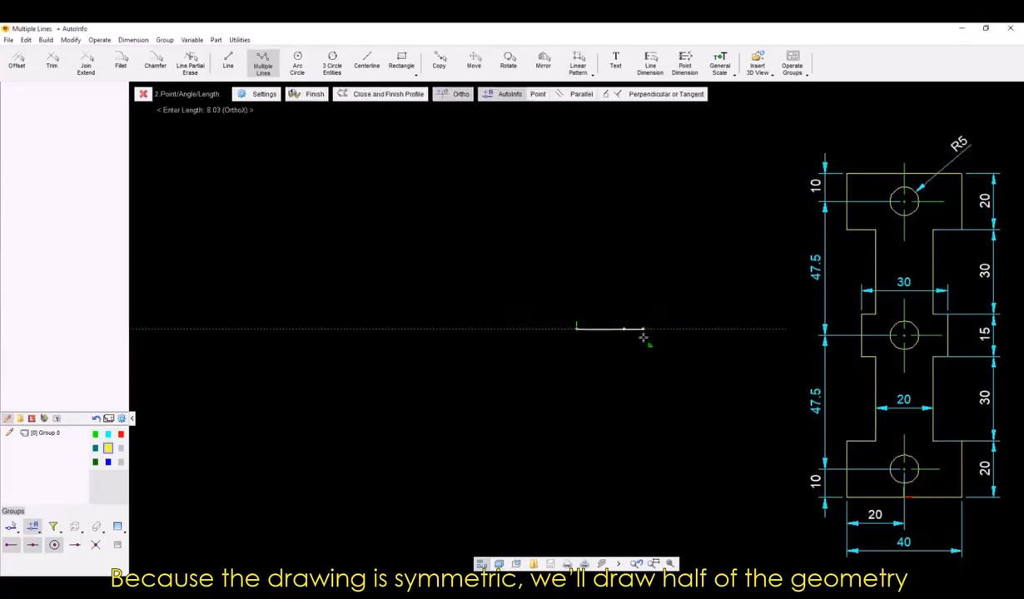
text(20)
key(Return)
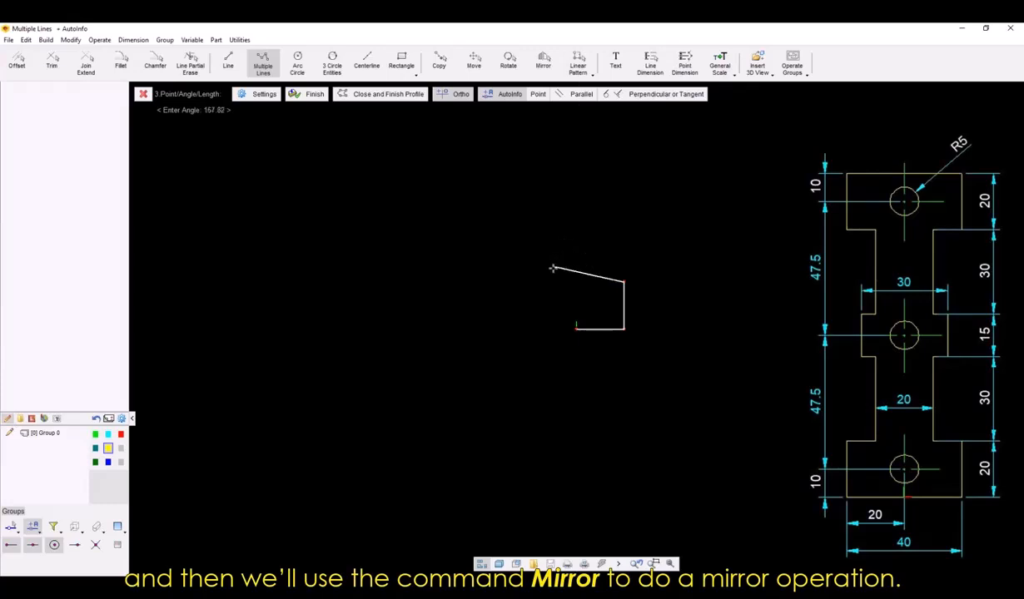
Continue the half profile with a 10 mm segment inward and a 30 mm segment upward.
text(10)
key(Return)
text(30)
key(Return)
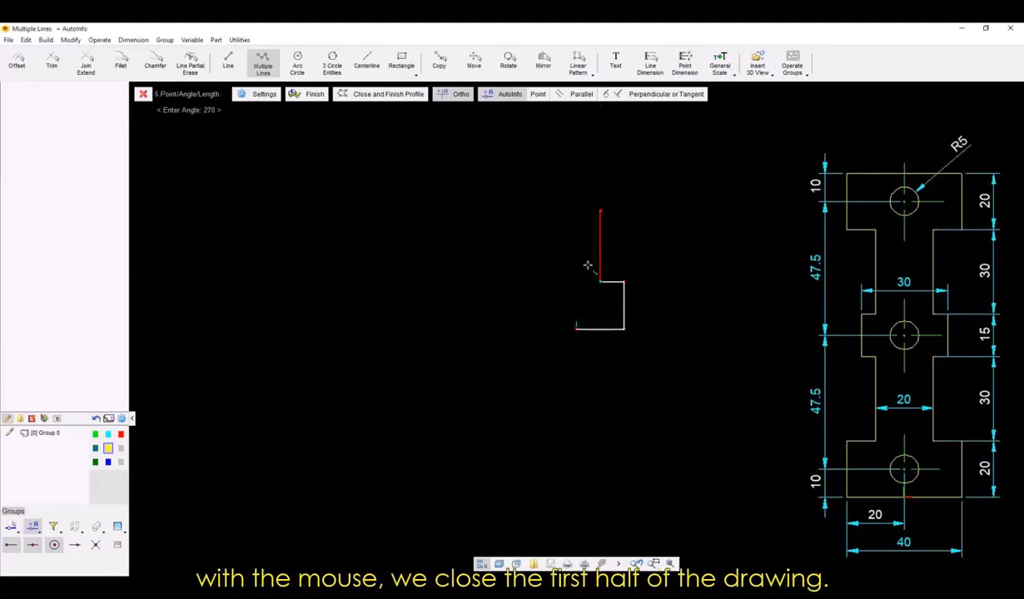
Complete the half profile with segments 5 out, 15 up, 5 in, 30 up, 10 out, 20 up and 20 mm back to the axis.
middle_drag(593, 265, 487, 310)
middle_drag(361, 365, 326, 364)
text(20)
key(Return)
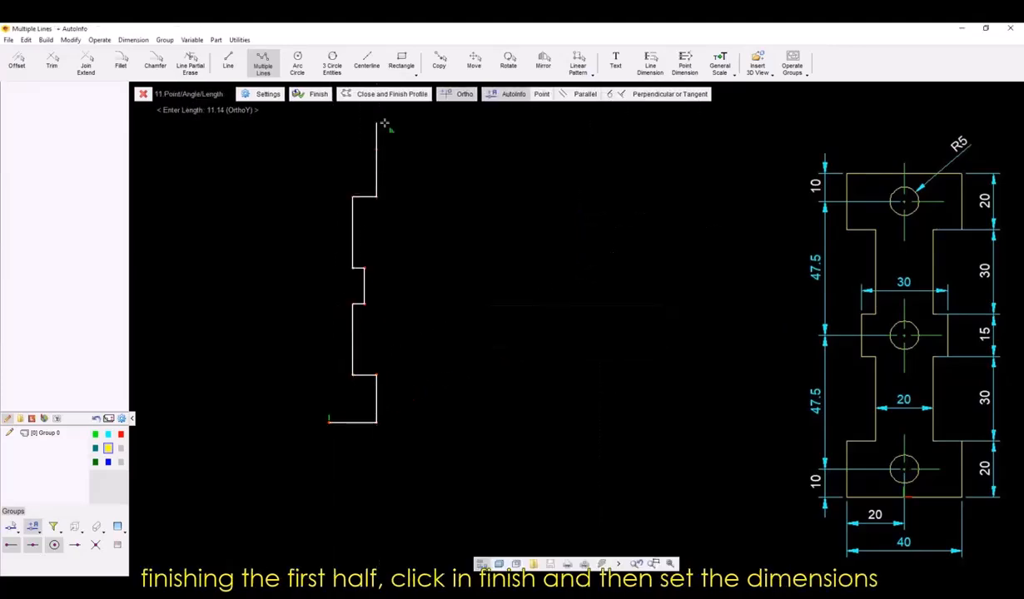
click(376, 150)
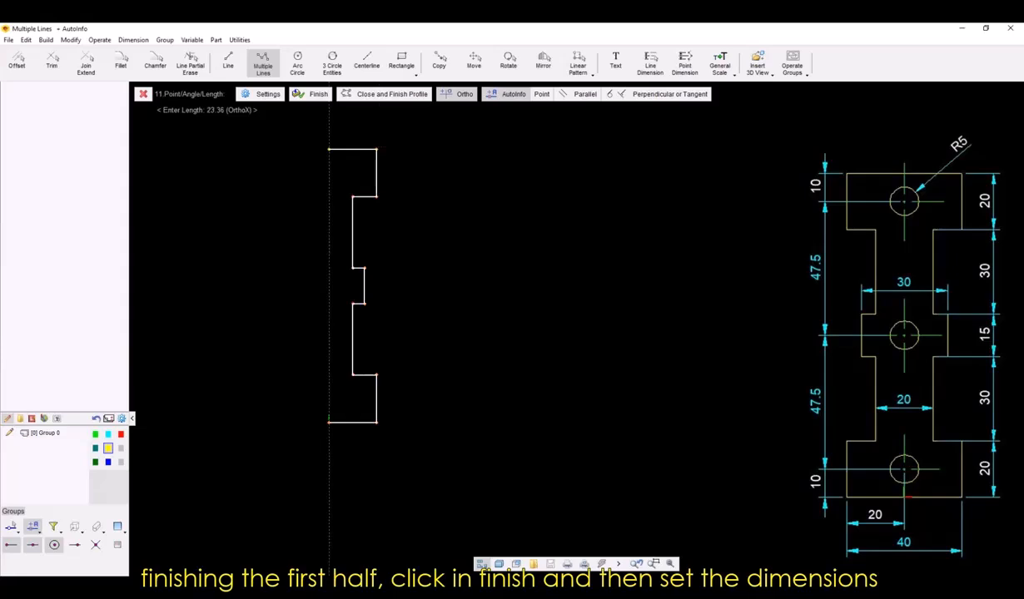
text(20)
key(Return)
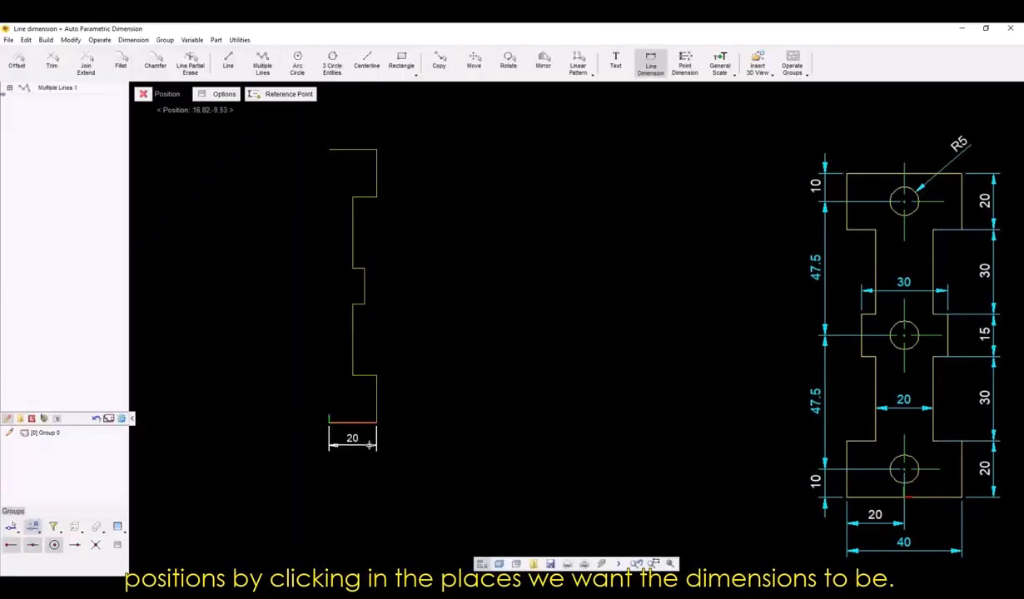
Add line dimensions to the half profile's bottom edge and lower outer vertical edge.
click(369, 446)
key(Return)
click(376, 399)
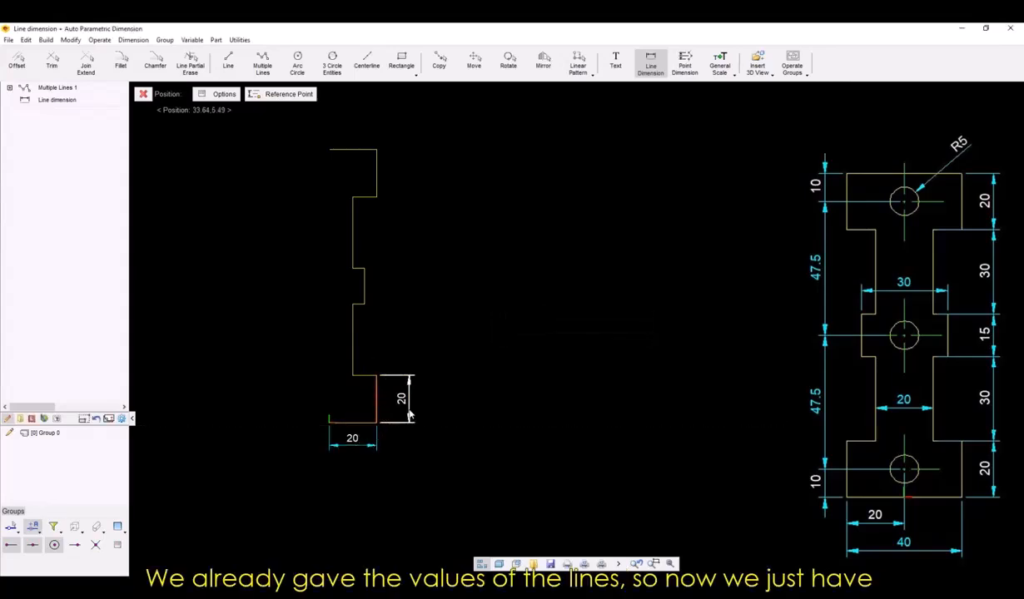
click(403, 413)
key(Return)
Add line dimensions to the remaining horizontal and vertical segments of the half profile.
click(364, 375)
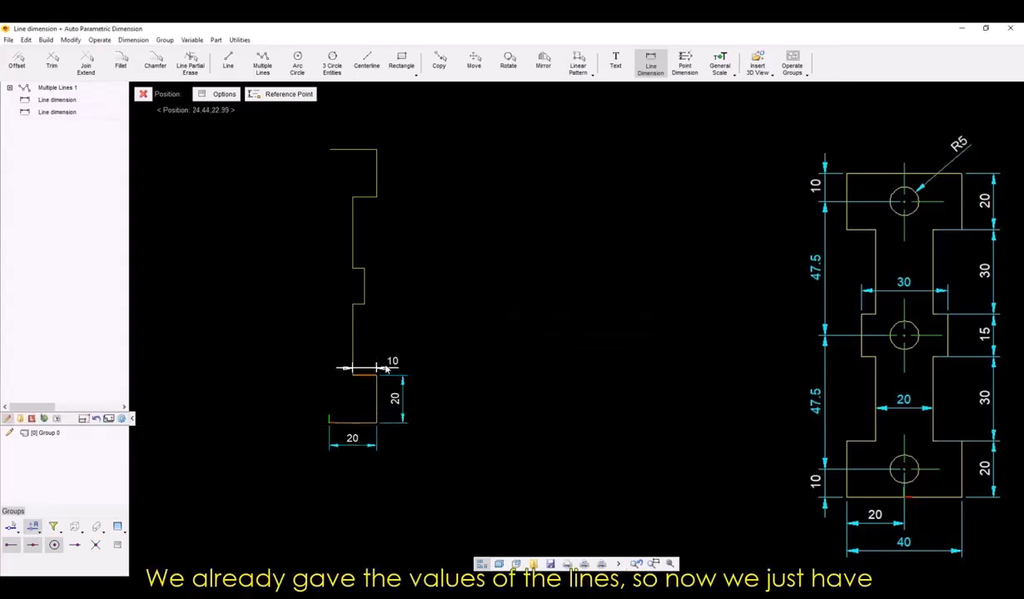
key(Return)
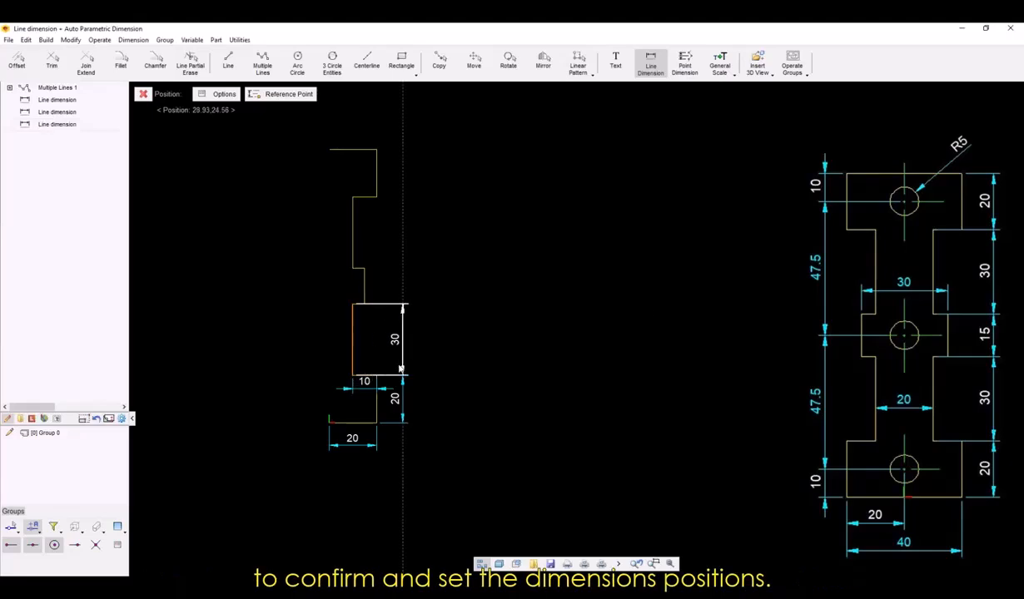
click(402, 369)
key(Return)
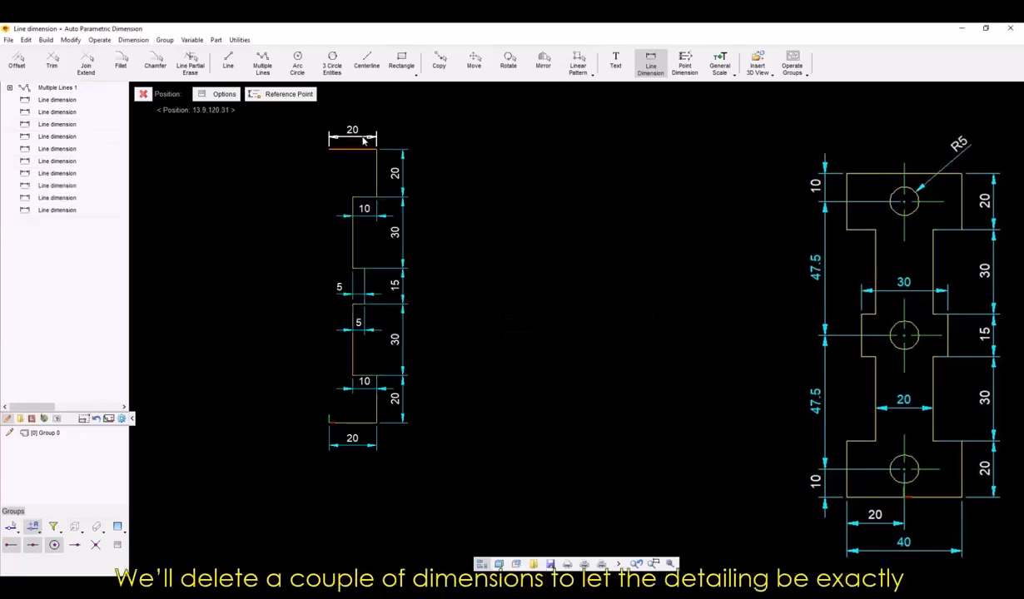
key(Return)
Delete all six horizontal dimensions from the half profile, leaving only the vertical ones.
click(353, 132)
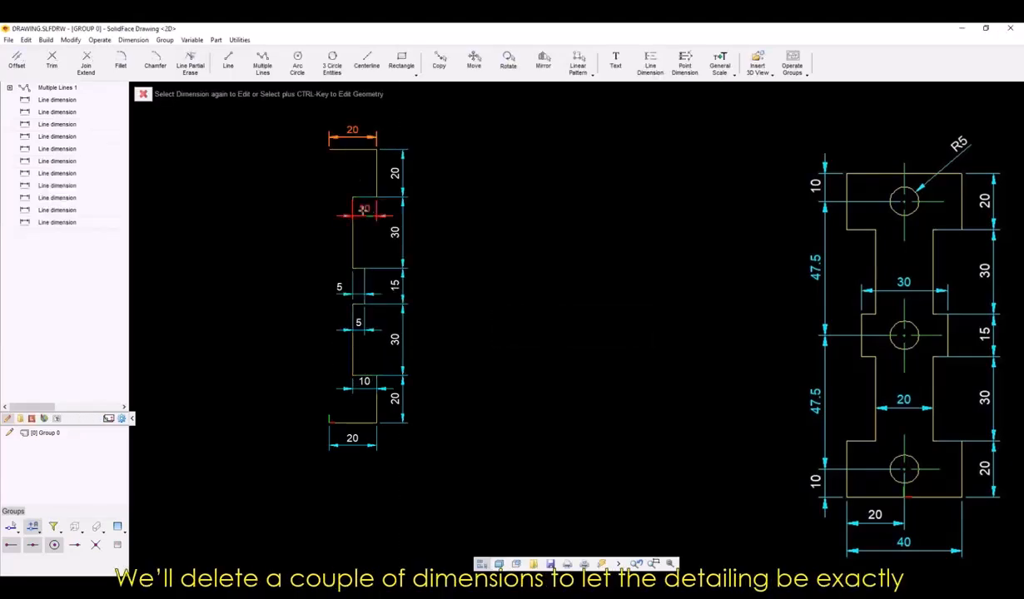
click(363, 209)
click(341, 292)
click(358, 327)
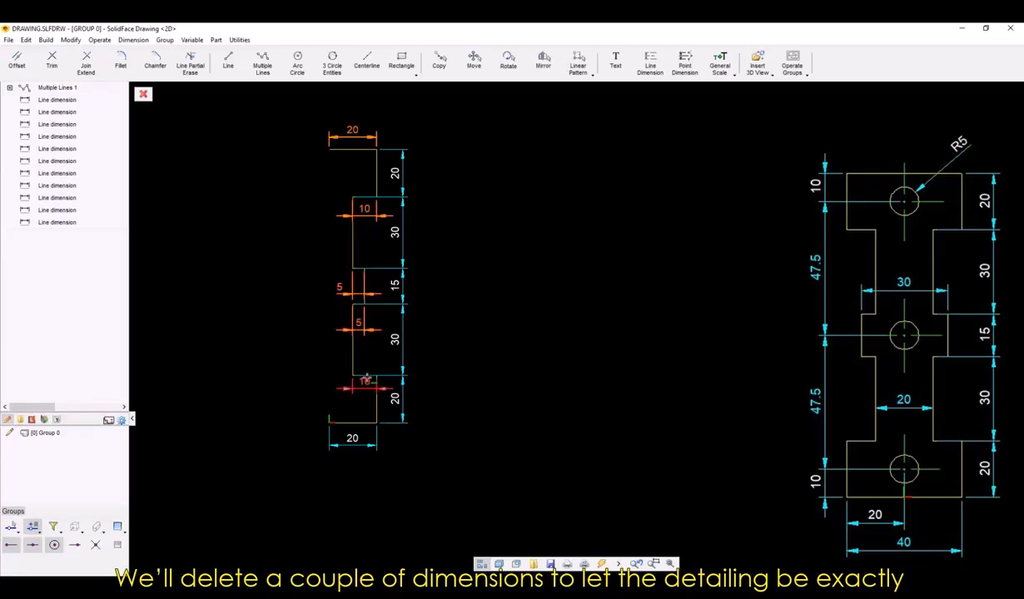
click(364, 383)
click(363, 440)
key(Delete)
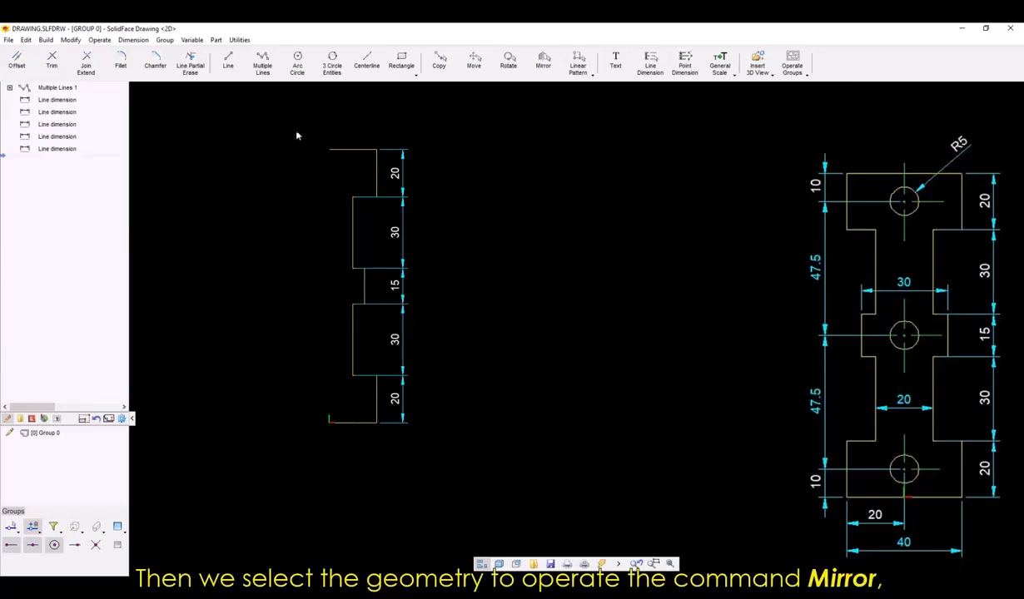
Mirror the half profile's geometry about the vertical axis through its open ends, using Keep Base.
click(288, 111)
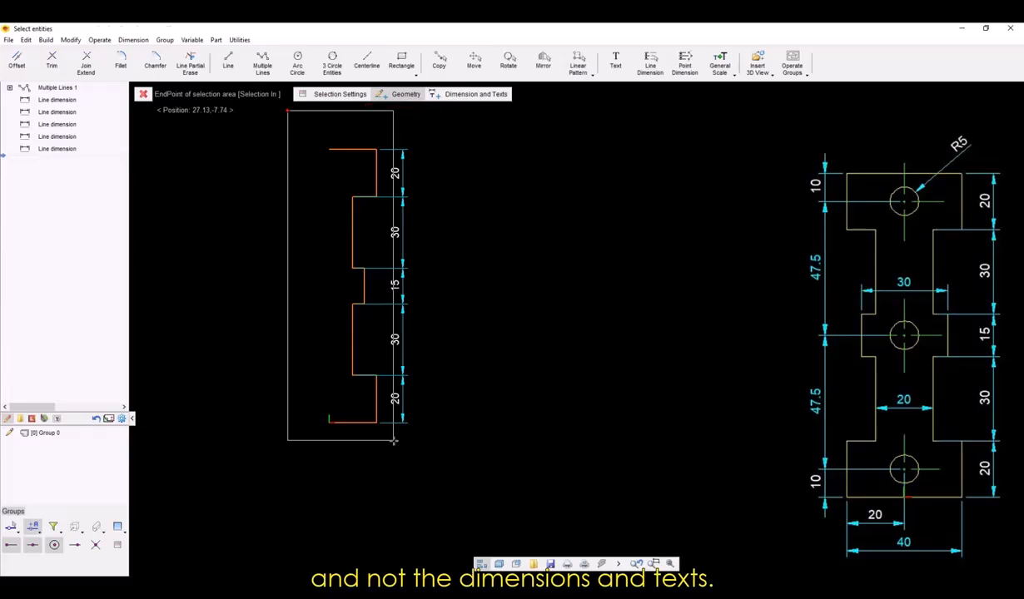
click(394, 441)
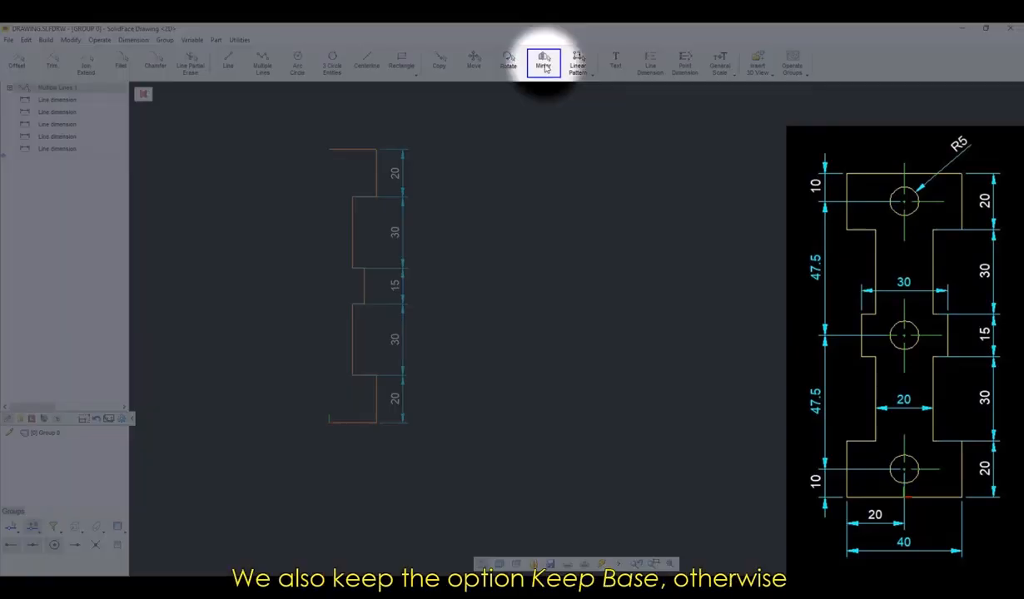
click(543, 64)
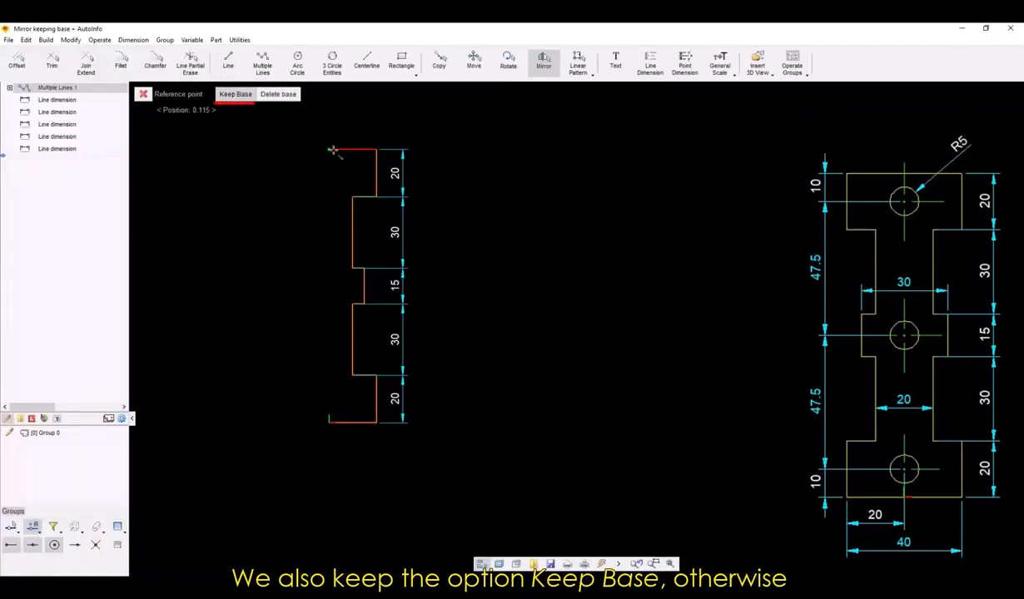
click(332, 151)
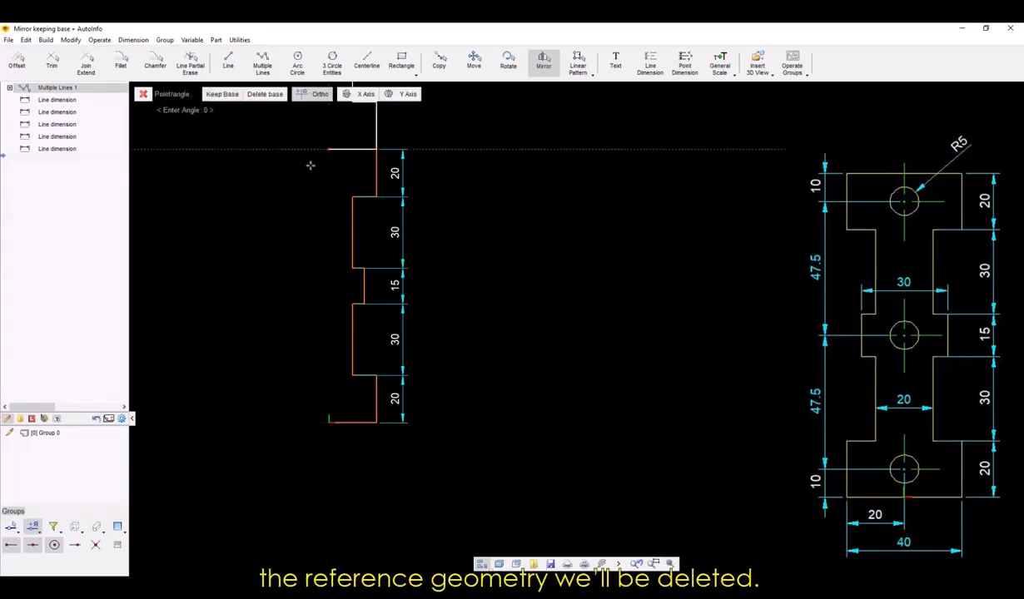
click(337, 295)
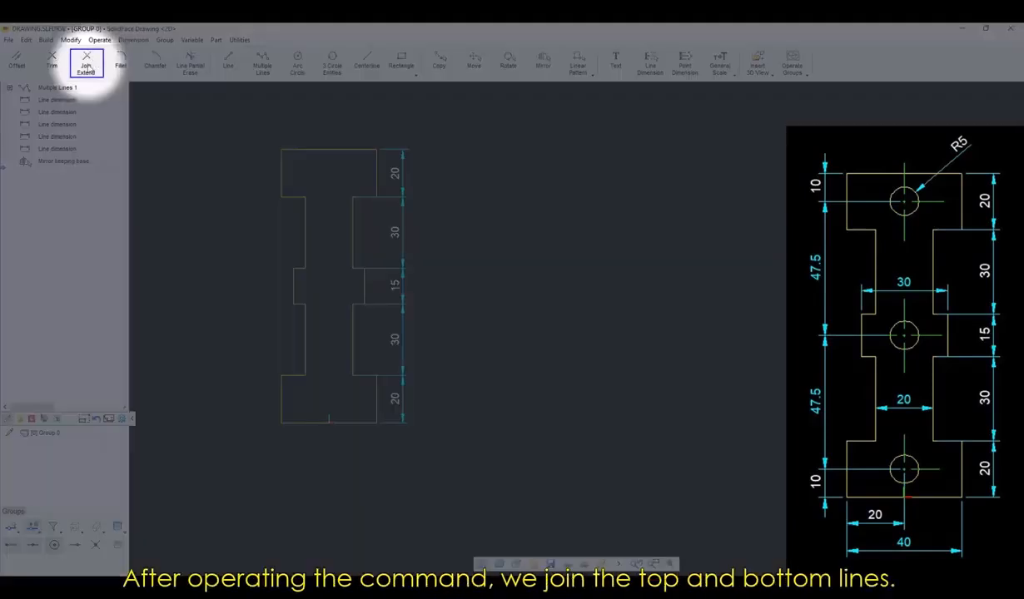
Join the two collinear halves of the plate's top edge and of its bottom edge into single lines.
click(86, 67)
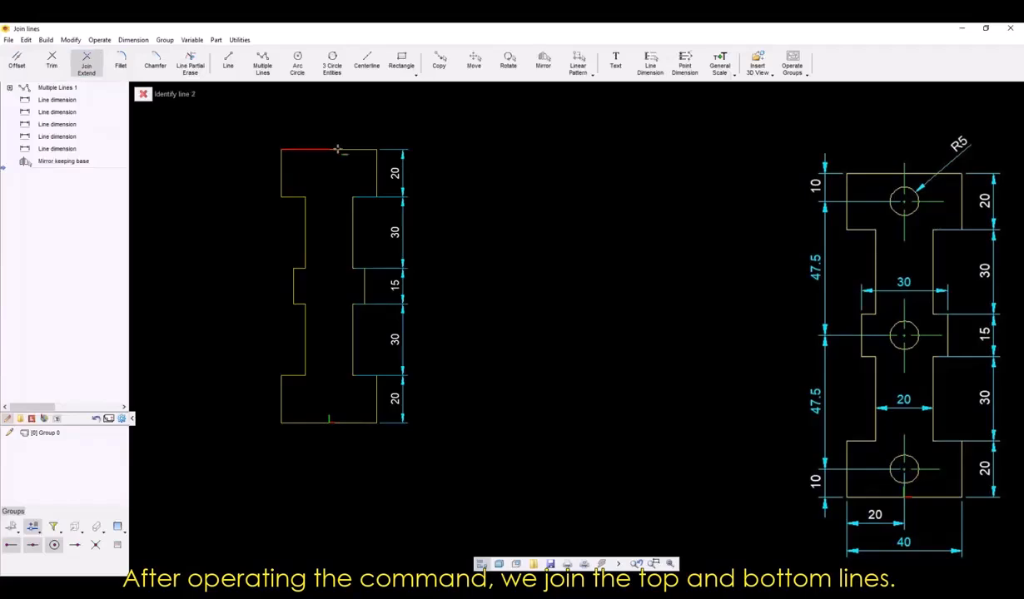
click(87, 67)
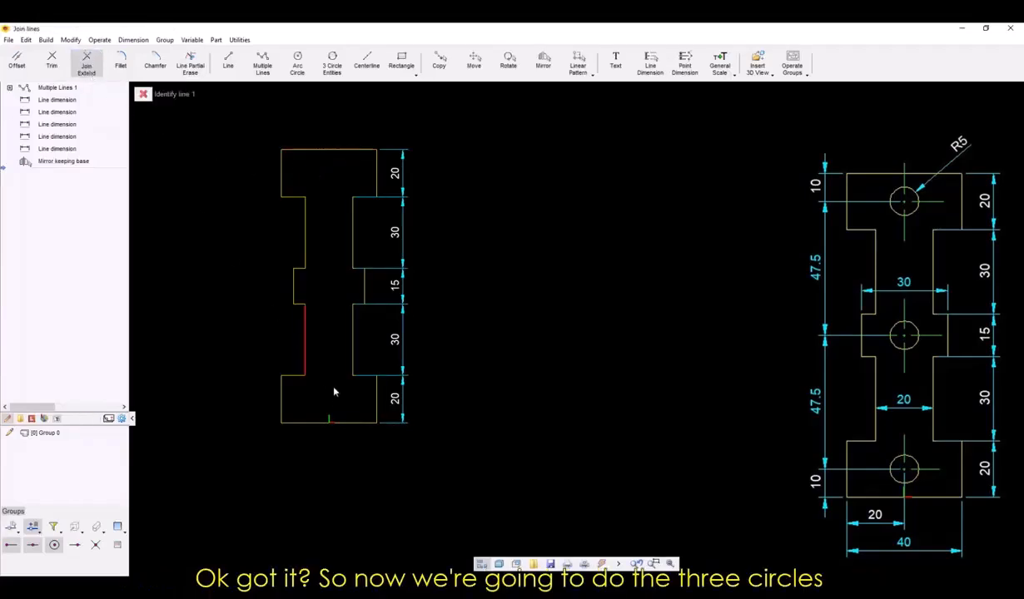
click(319, 421)
click(360, 423)
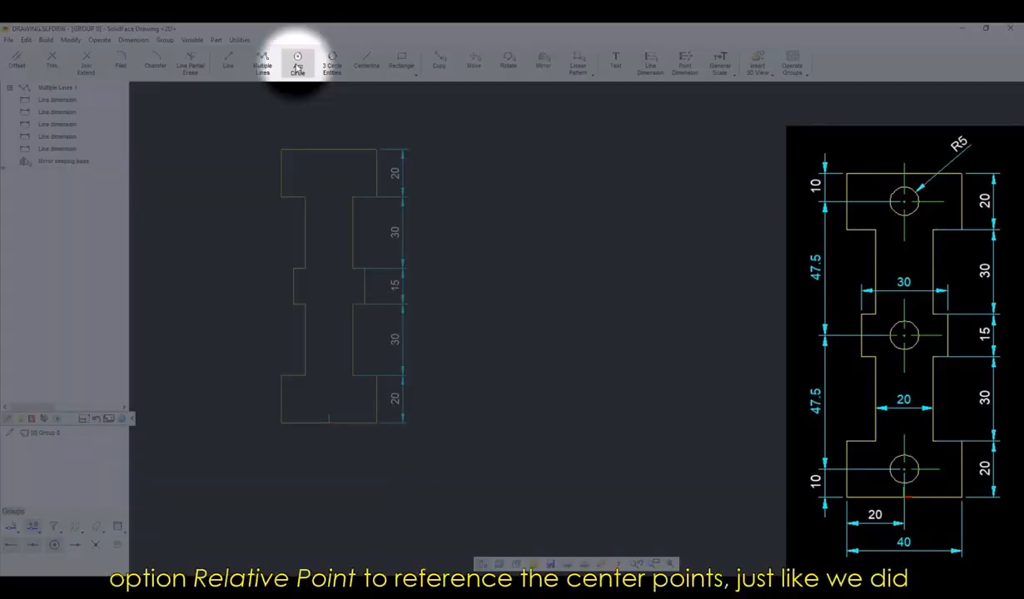
Draw a circle relative to the plate's upper-left corner, centered about 15 mm across and about 10 mm down from it.
click(297, 65)
click(291, 94)
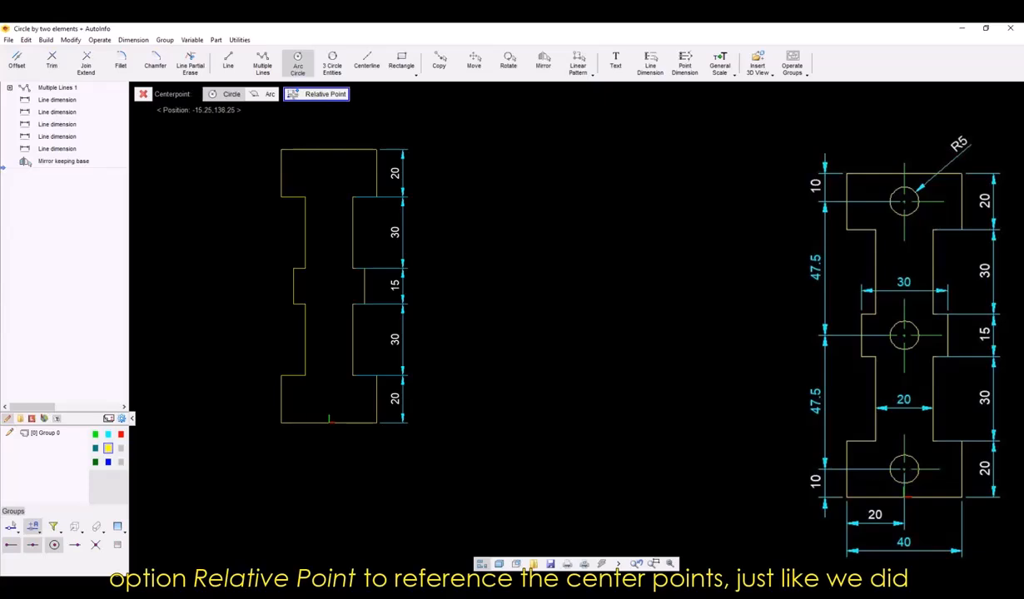
click(292, 156)
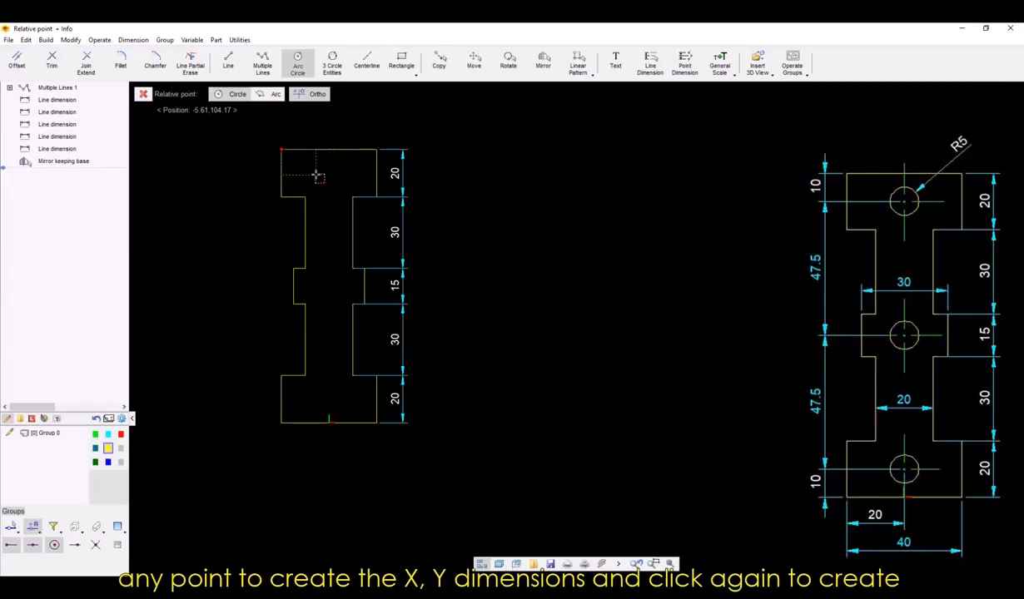
click(318, 174)
click(322, 164)
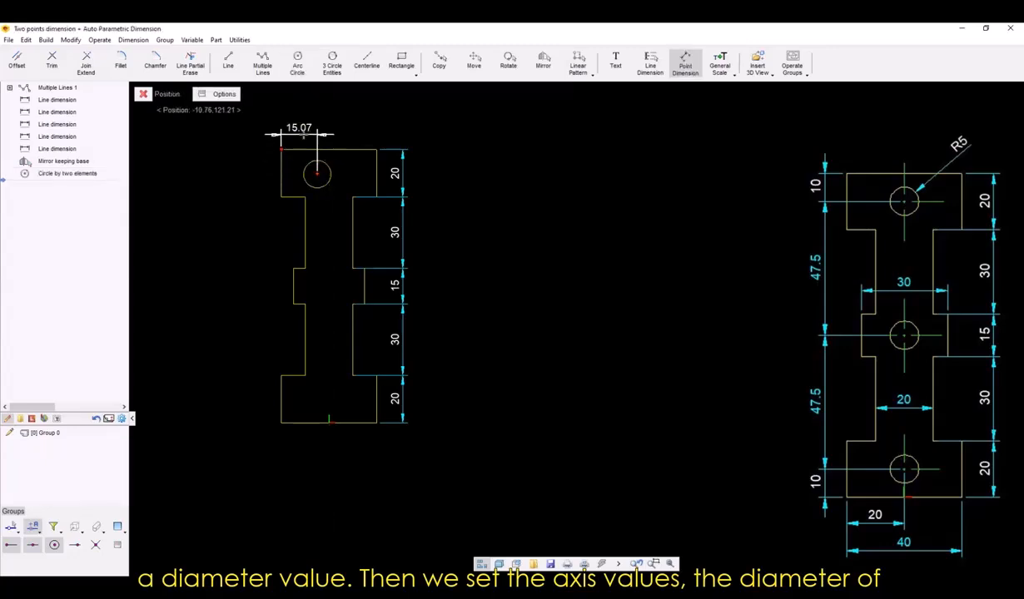
Set the upper circle center's distances from the upper-left corner to 20 mm horizontally and 10 mm vertically.
click(304, 138)
text(20)
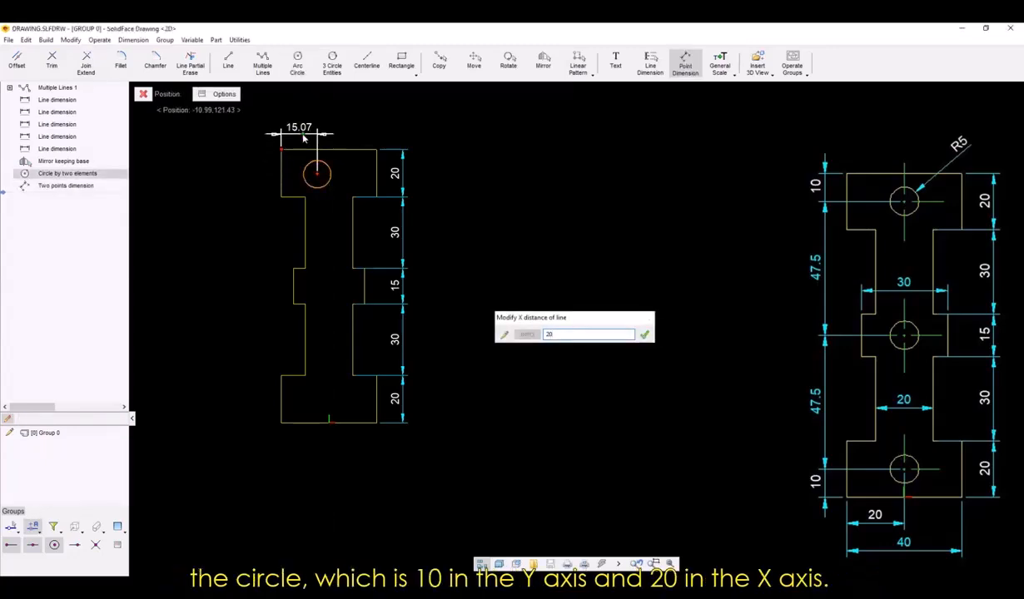
key(Return)
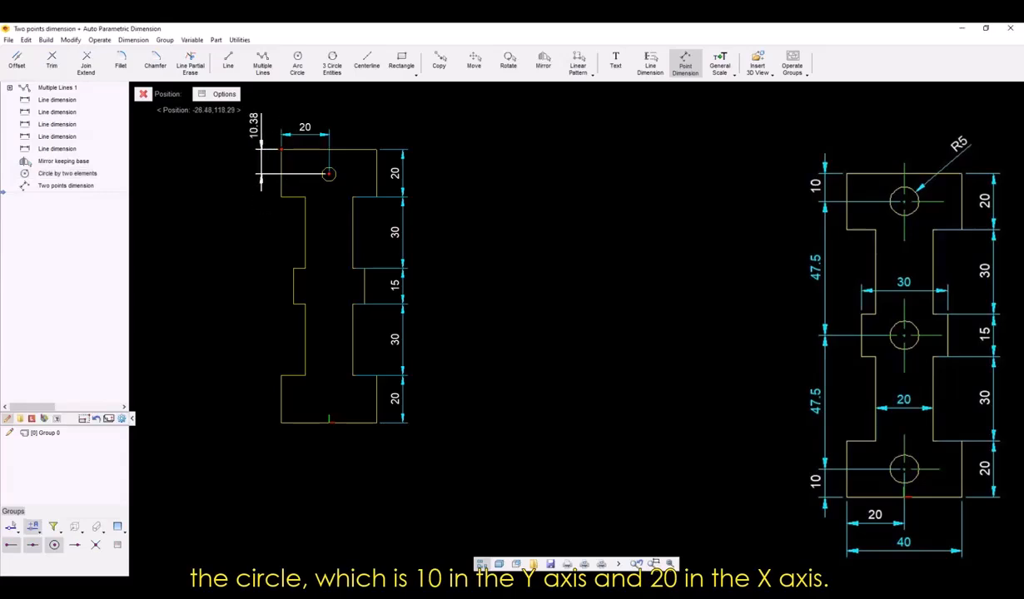
click(263, 175)
text(10)
key(Return)
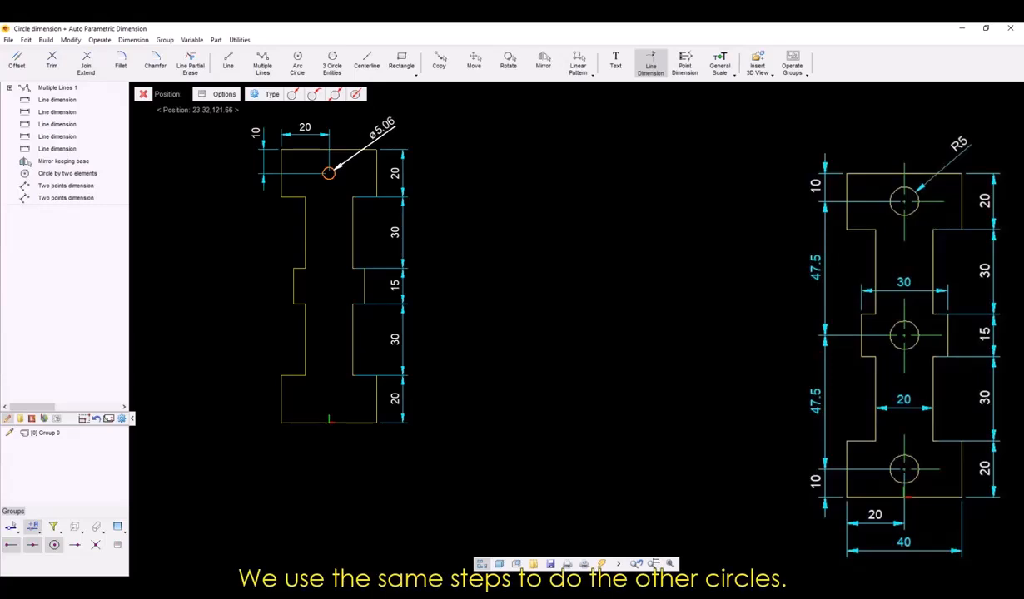
Add a diameter dimension to the upper circle and set its radius to 5 mm.
click(383, 119)
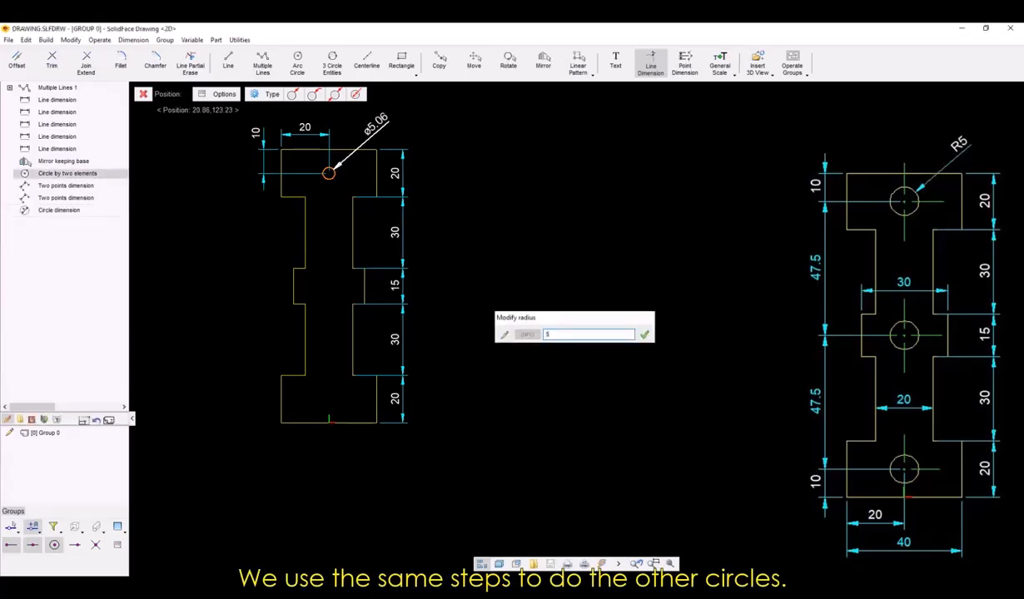
text(5)
key(Return)
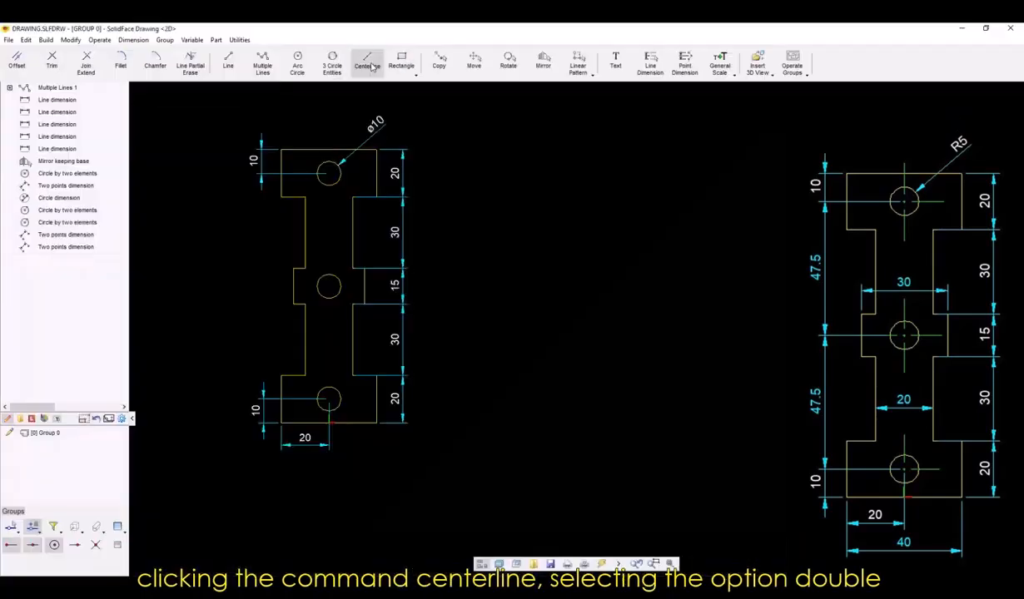
Add a double centerline at the upper circle's center, extending slightly beyond the plate's top edge.
click(370, 65)
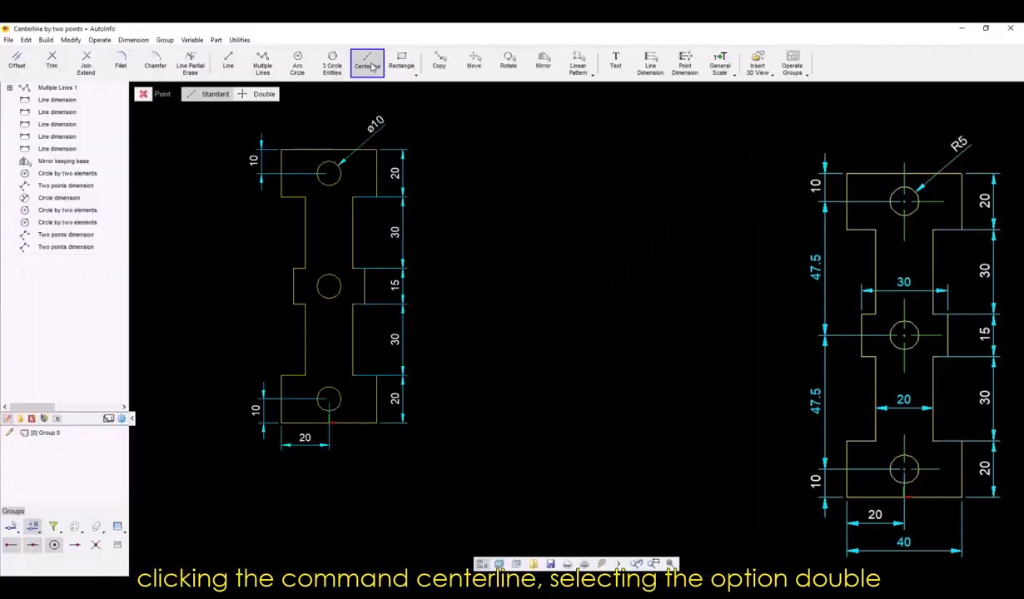
click(252, 94)
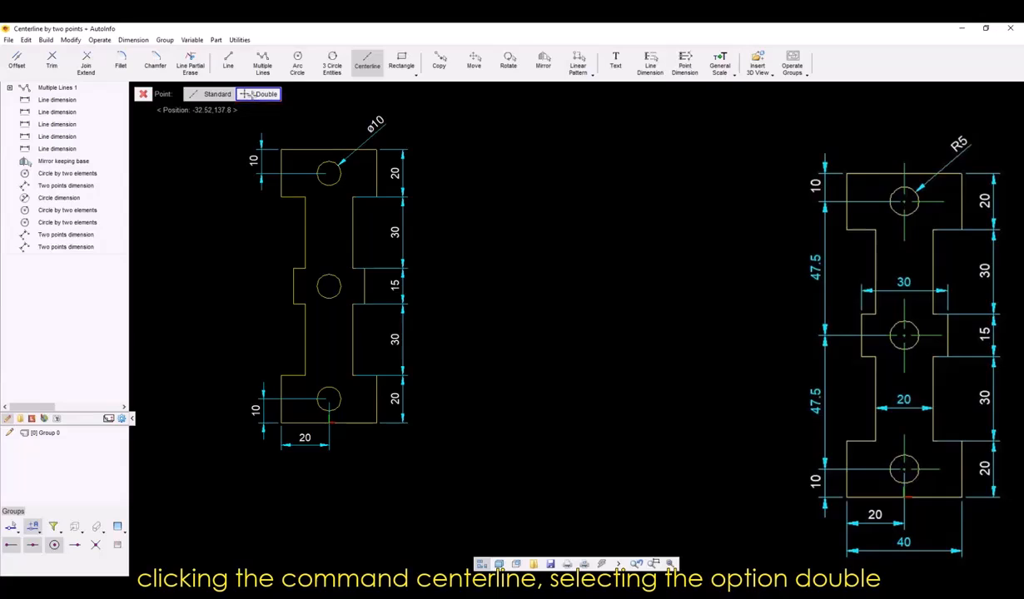
click(329, 172)
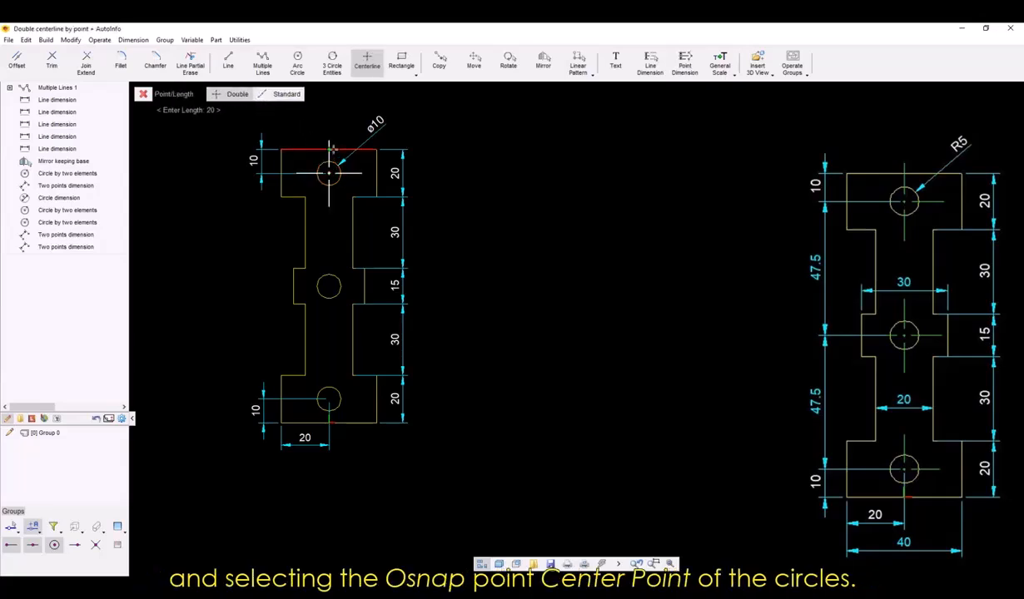
click(331, 148)
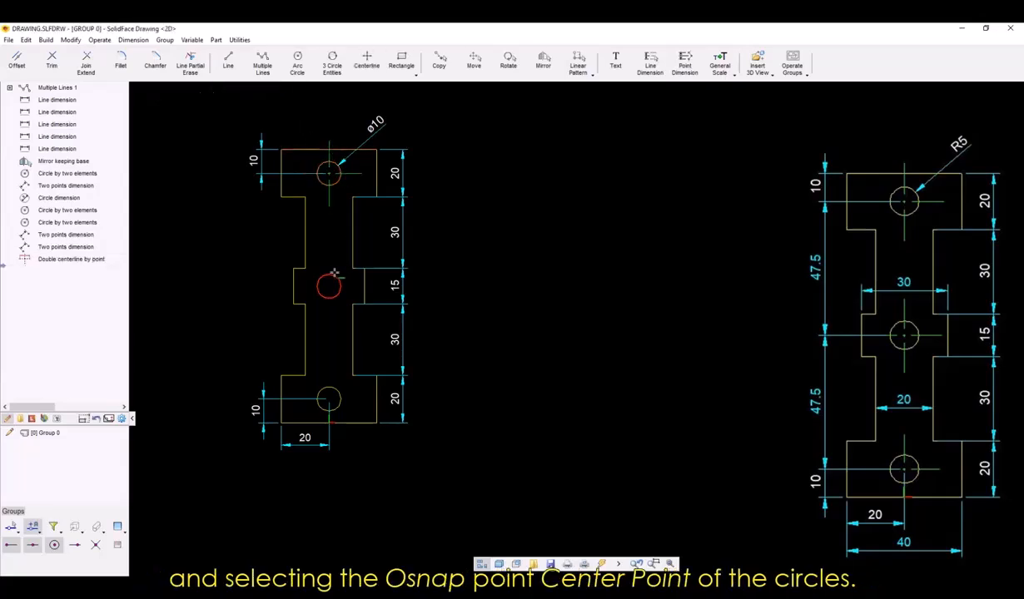
Add double centerlines at the centers of the middle and lower circles, extending slightly beyond each circle.
key(Return)
click(337, 279)
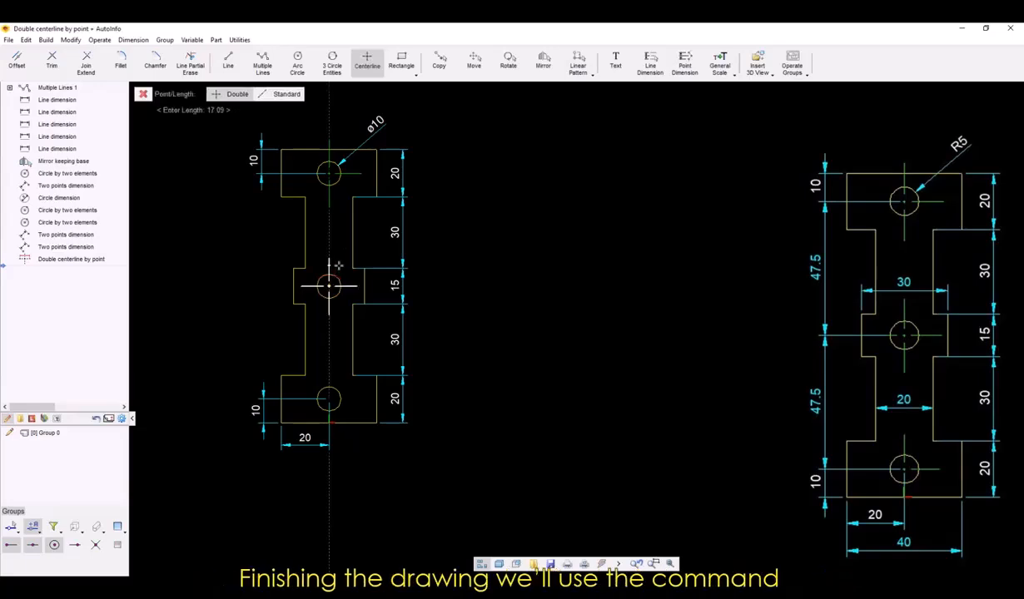
click(337, 263)
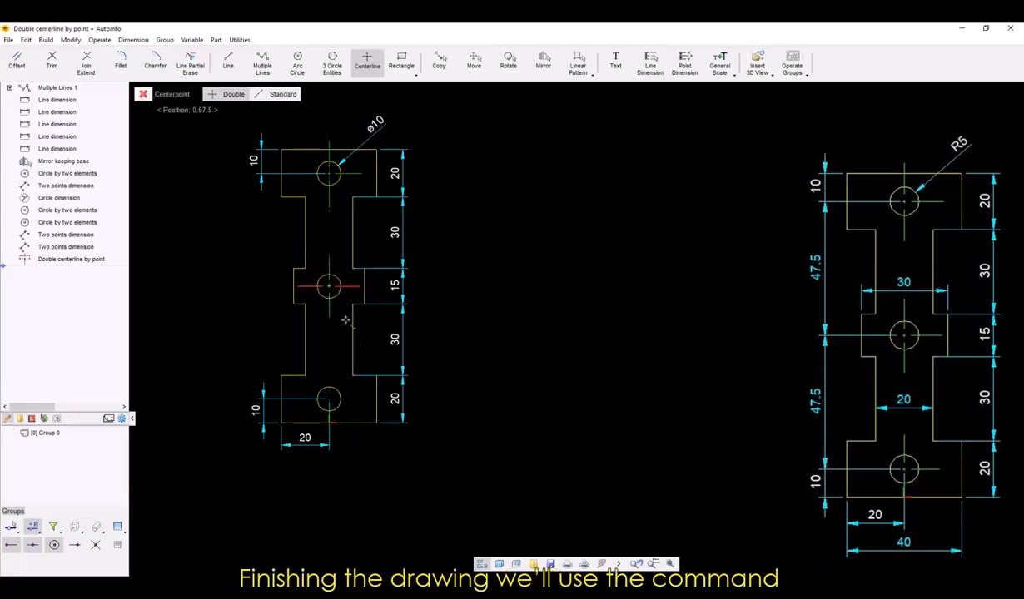
click(337, 382)
click(338, 381)
key(Escape)
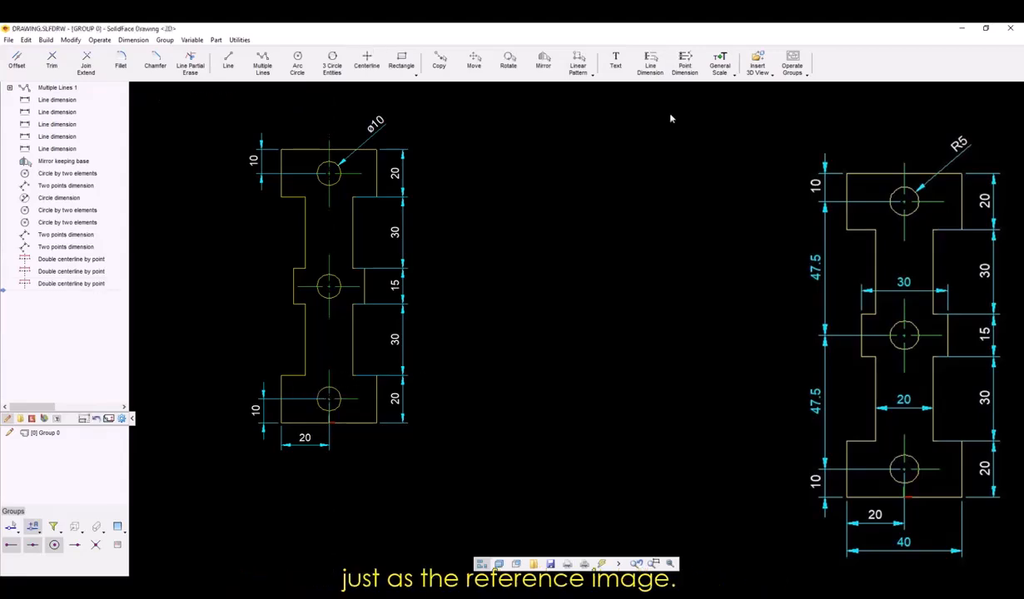
Start a multiple points dimension through the left quadrant points of the lower, middle and upper circles.
click(684, 65)
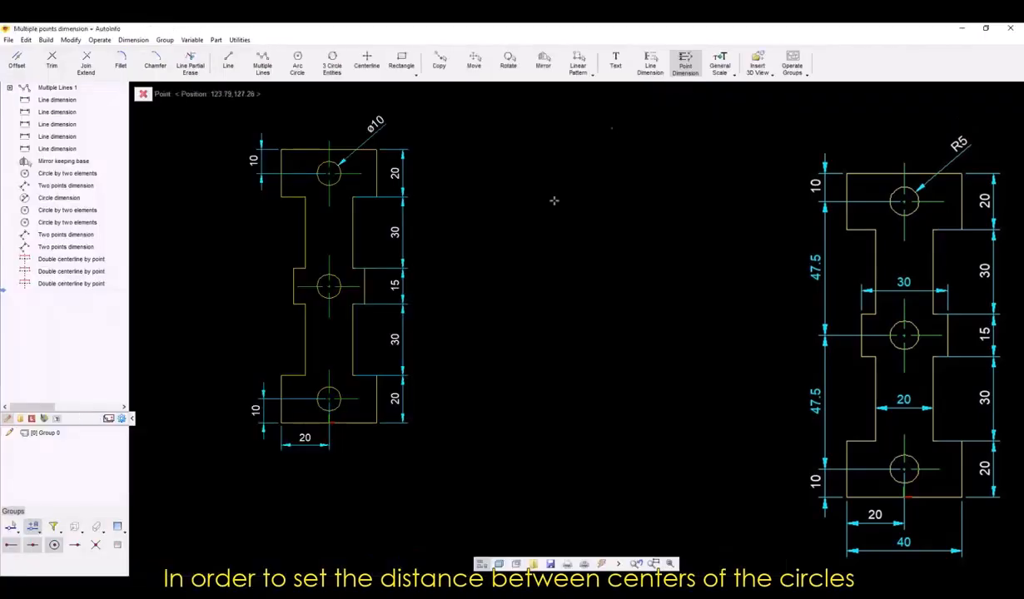
right_click(321, 393)
click(355, 258)
click(330, 374)
right_click(325, 288)
click(358, 364)
click(320, 298)
right_click(318, 180)
click(356, 276)
click(321, 182)
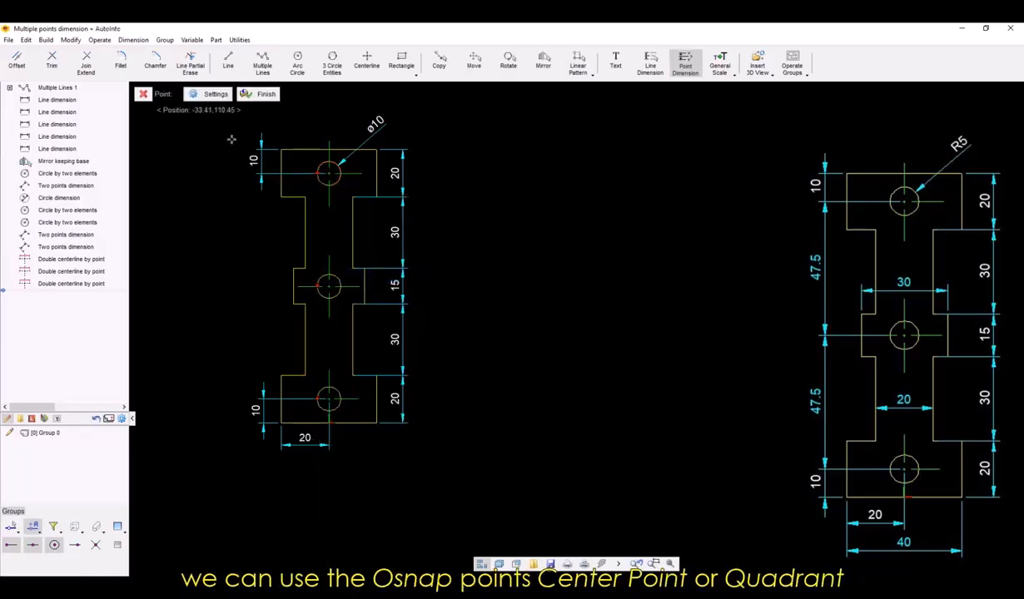
Finish the dimension's point selection and confirm the multiple dimension settings for the spacing between the three circles.
click(261, 94)
click(217, 94)
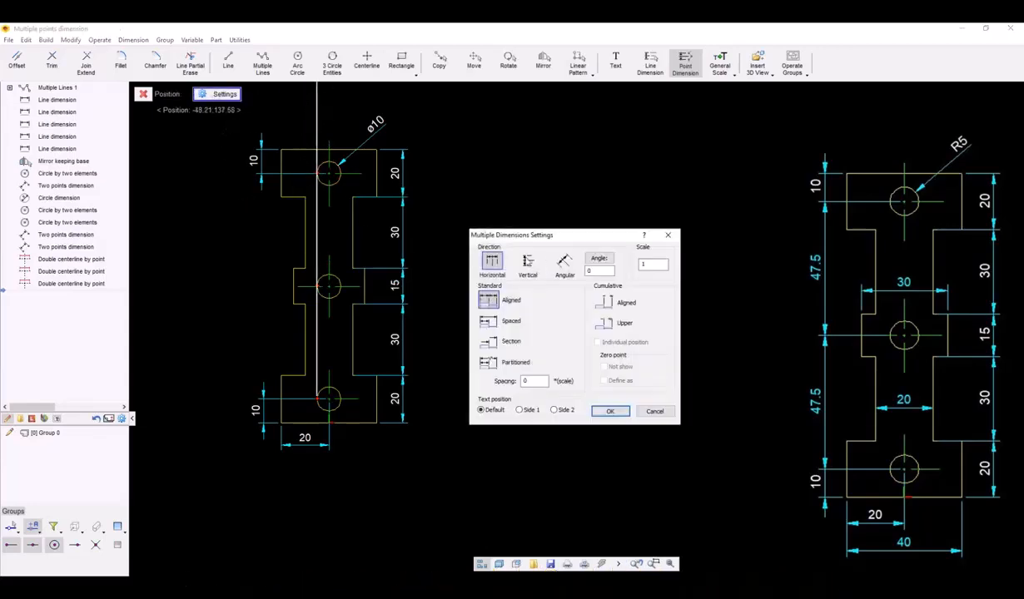
click(609, 411)
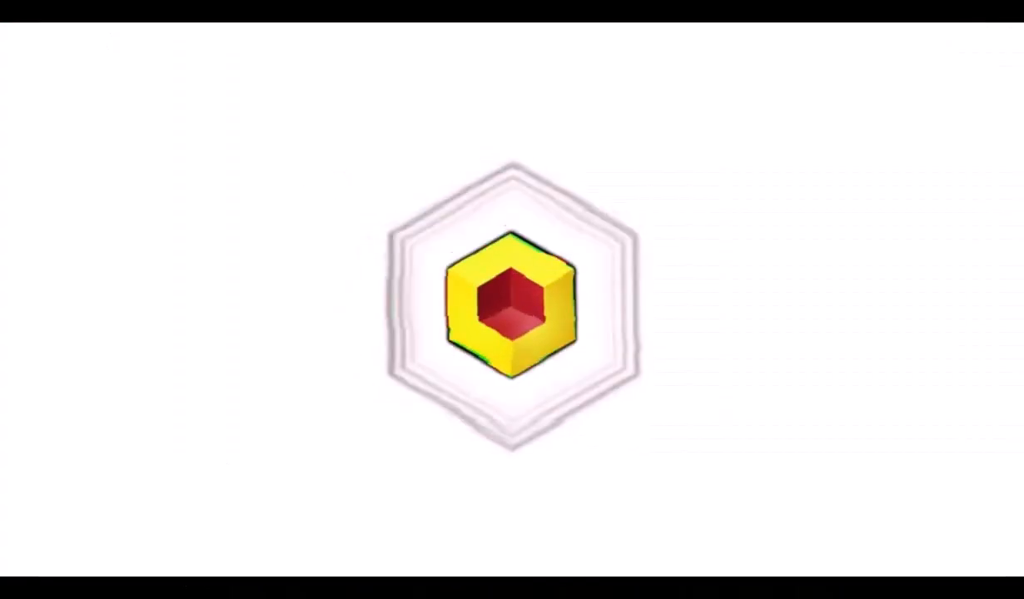